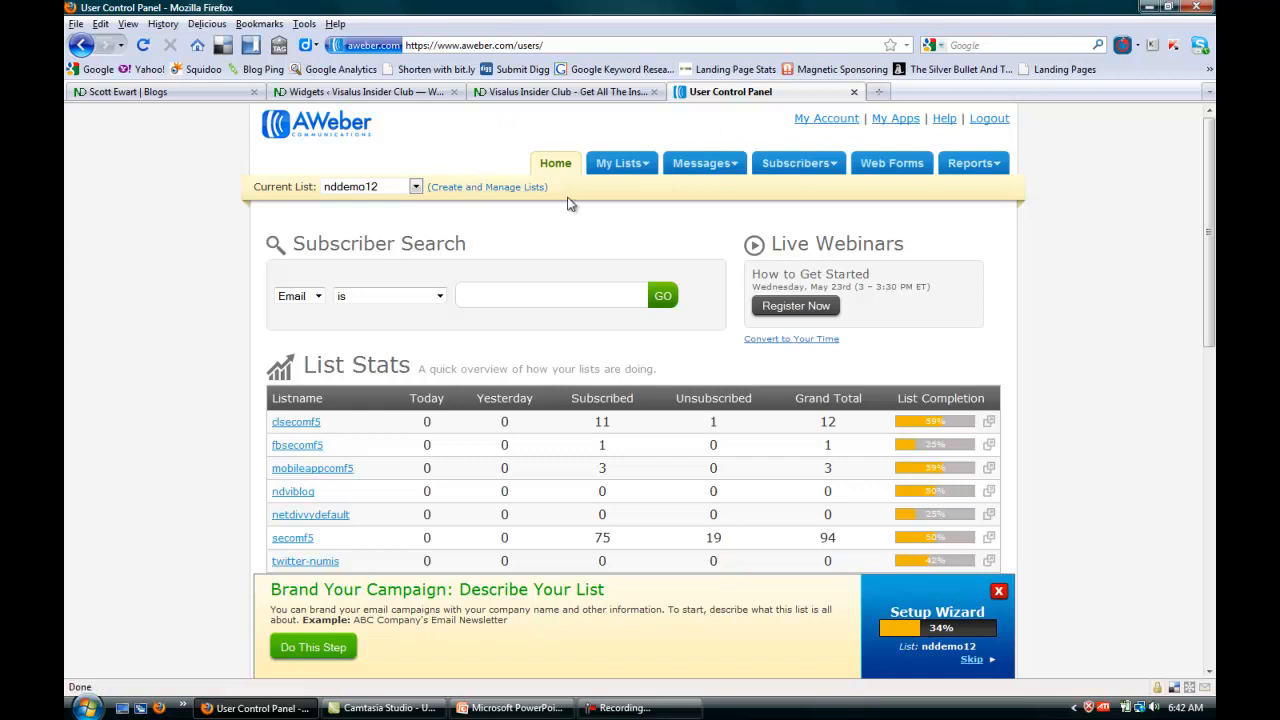
Create a new mailing list named nddemo13 and save its basic settings.
click(623, 166)
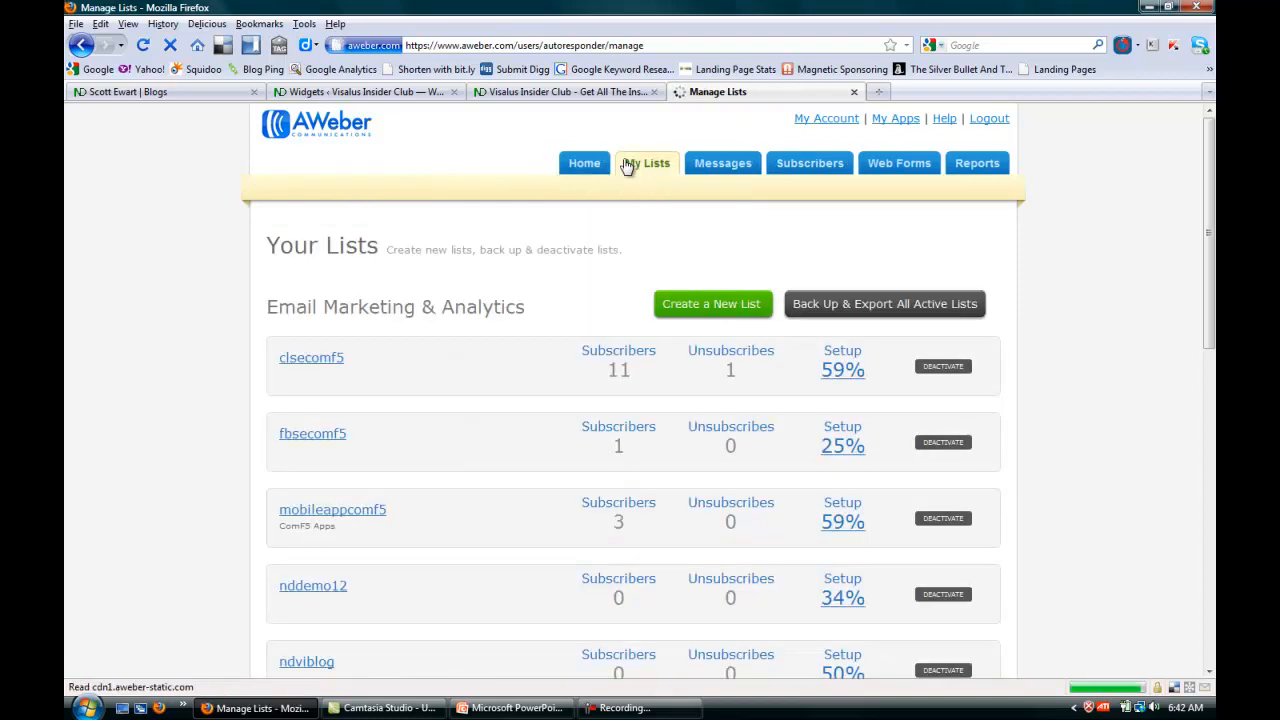
click(716, 306)
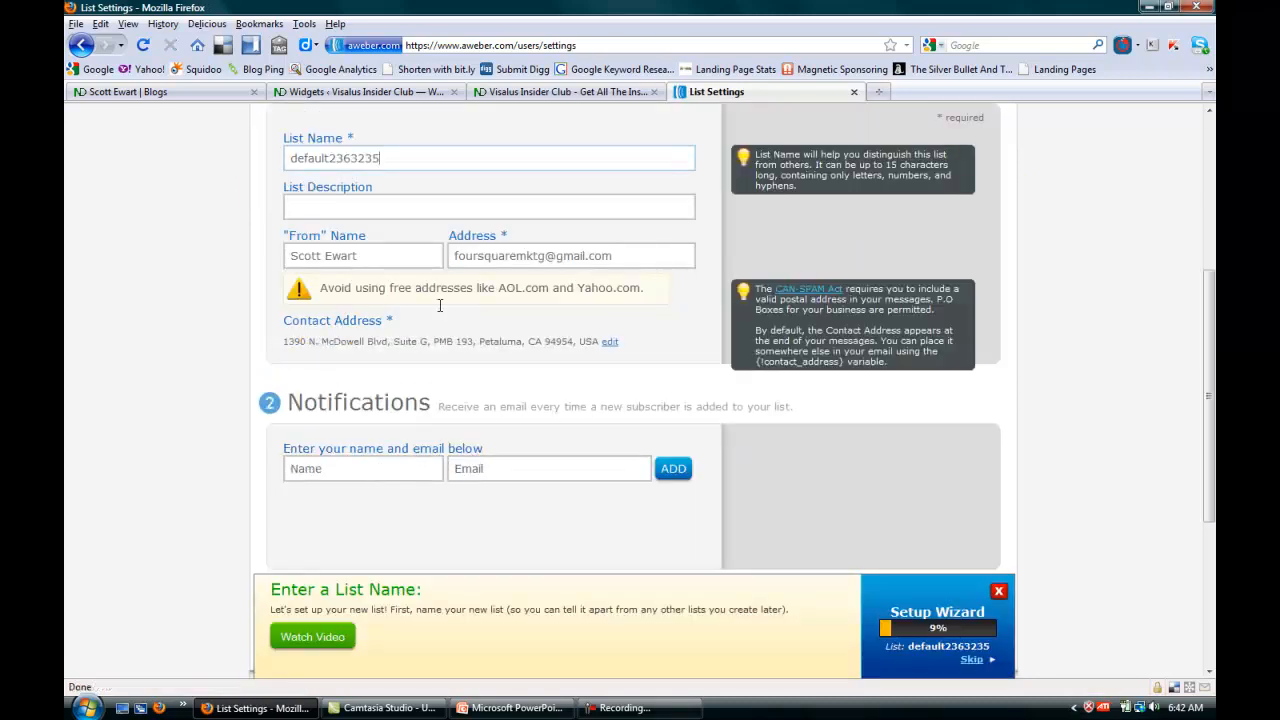
drag(382, 158, 278, 152)
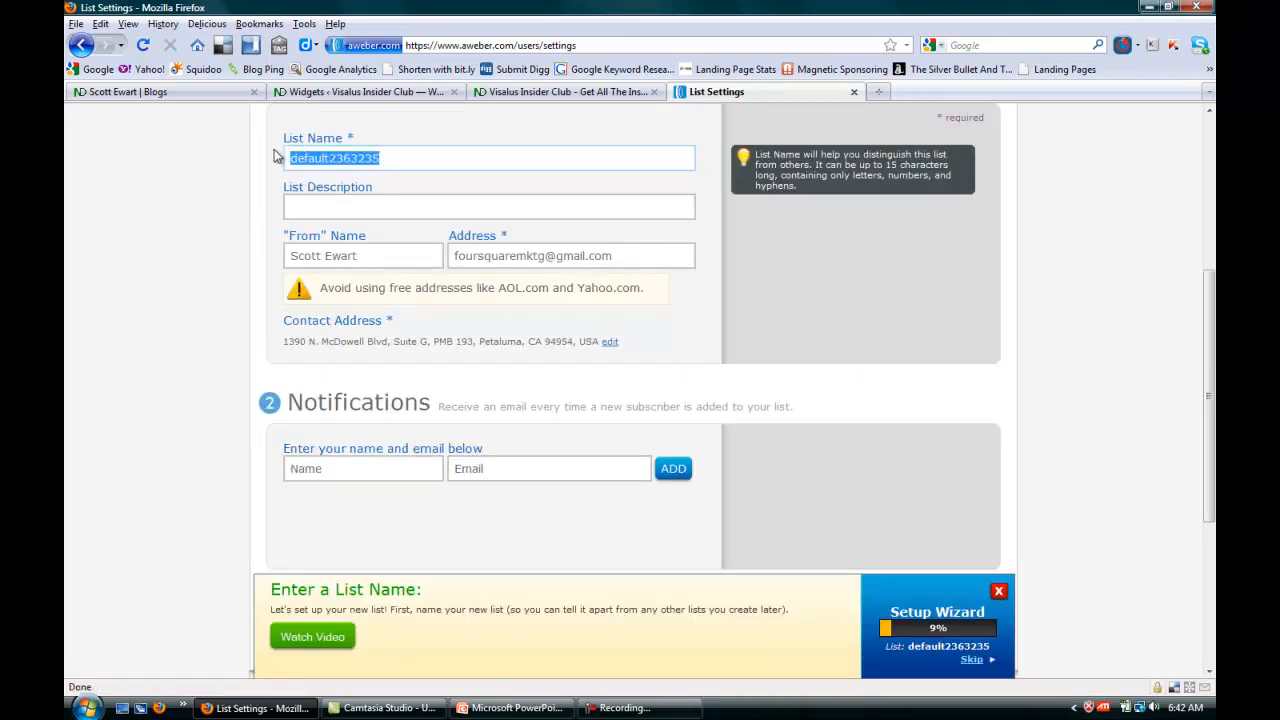
text(nddemo13)
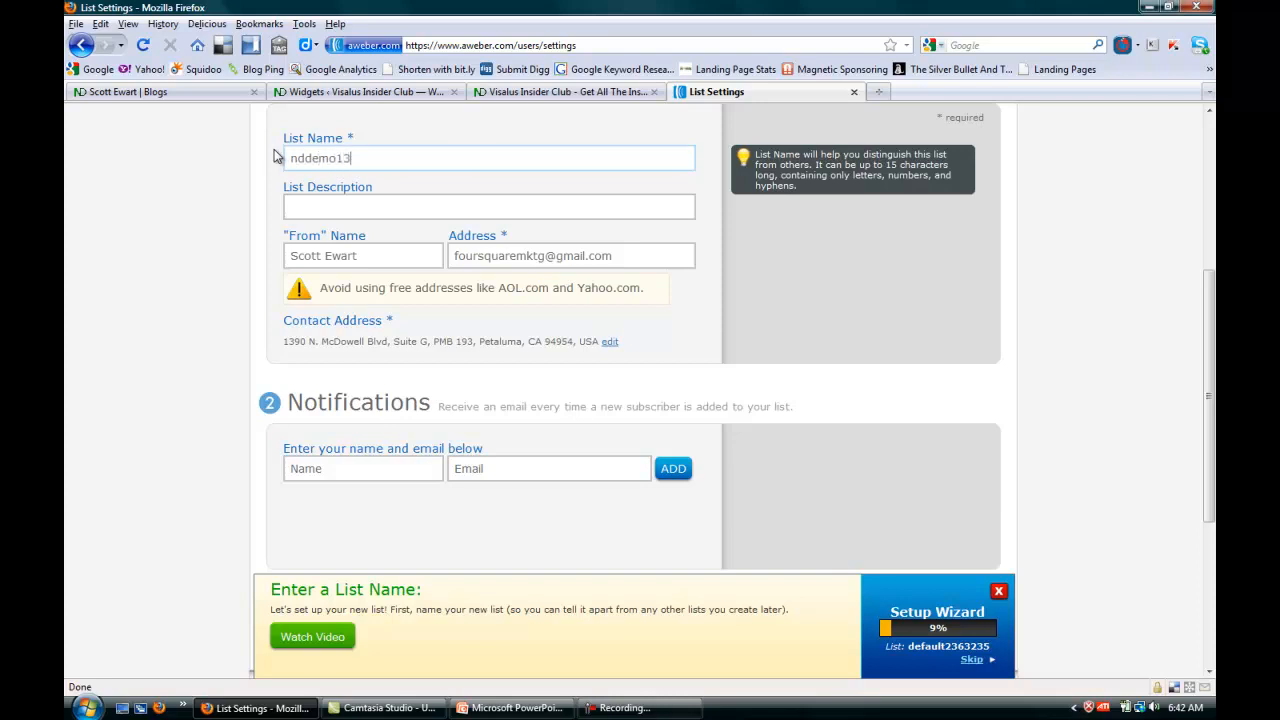
key(Tab)
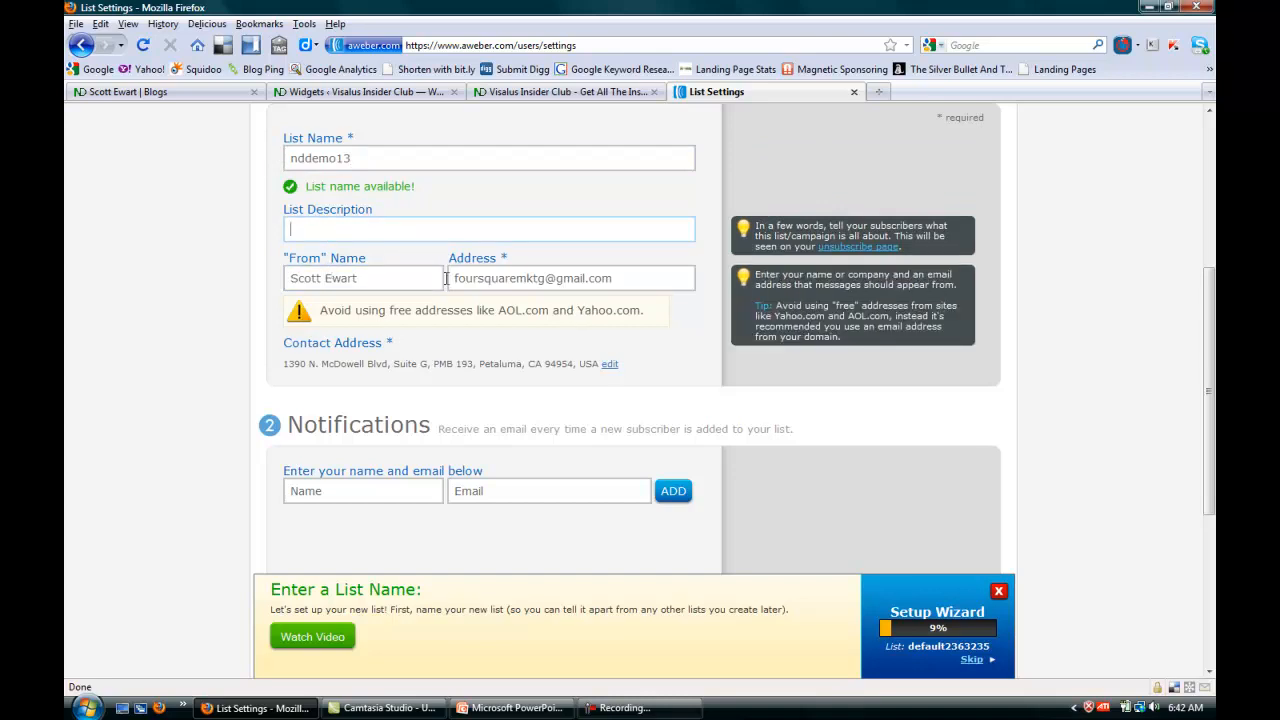
scroll(1208, 390, down, 1)
scroll(1208, 390, down, 5)
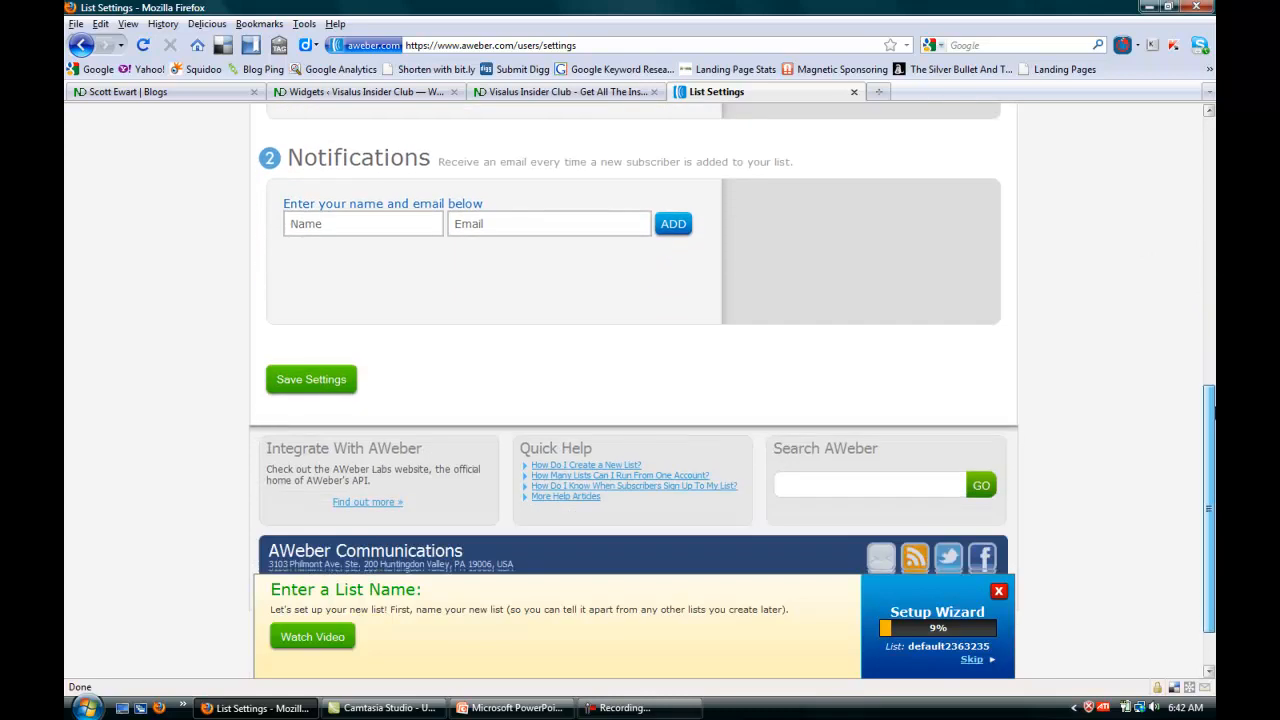
click(302, 380)
Turn off the confirmed opt-in requirement on web forms for the nddemo13 list and save the settings.
scroll(1208, 427, up, 5)
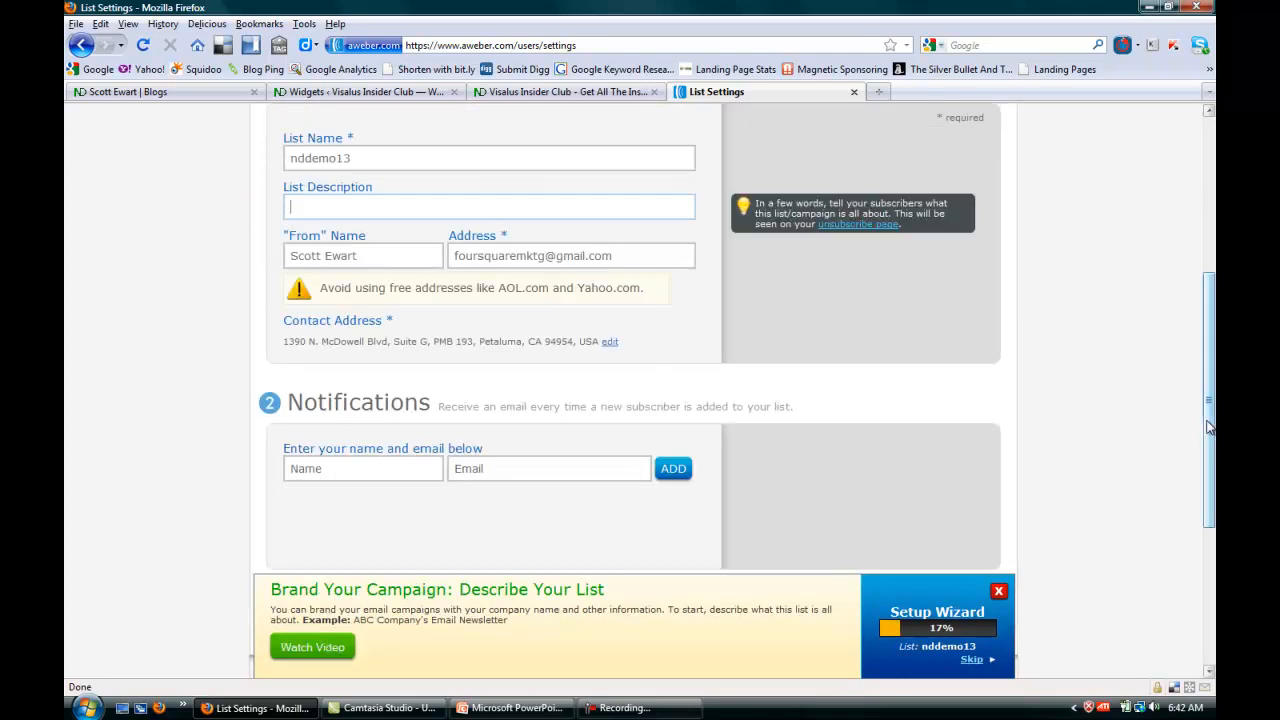
scroll(1208, 427, up, 7)
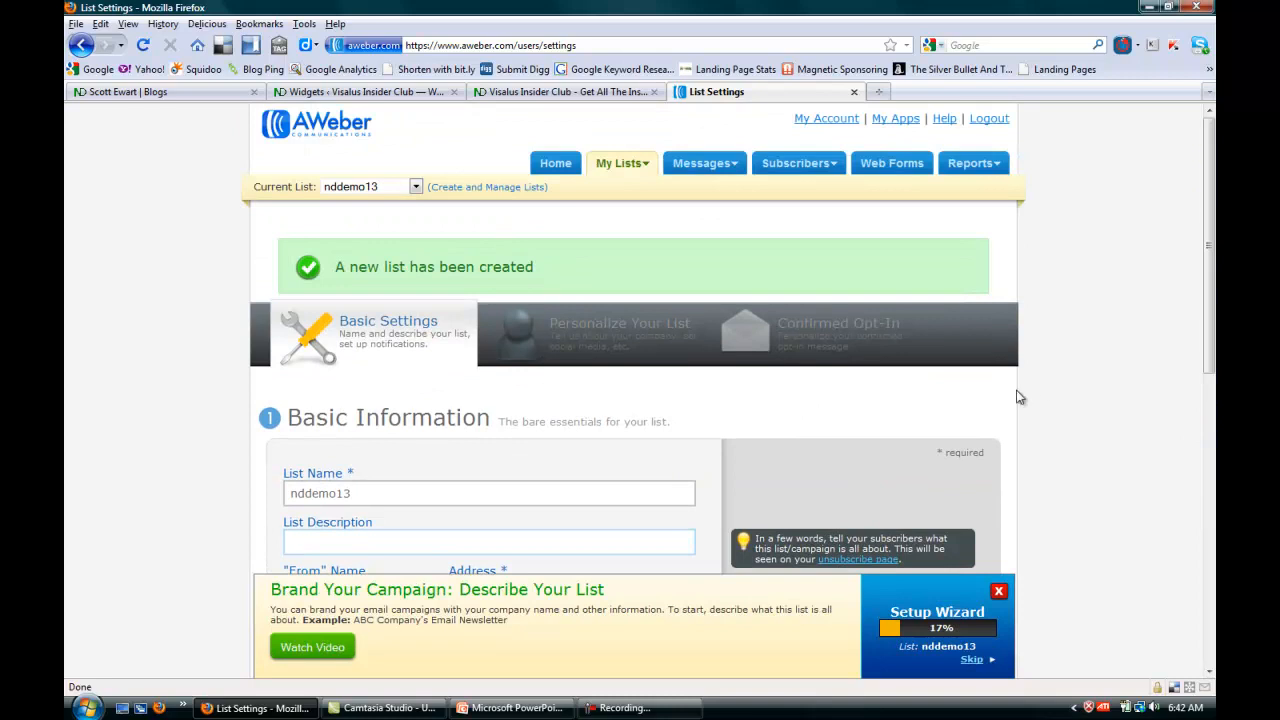
click(815, 343)
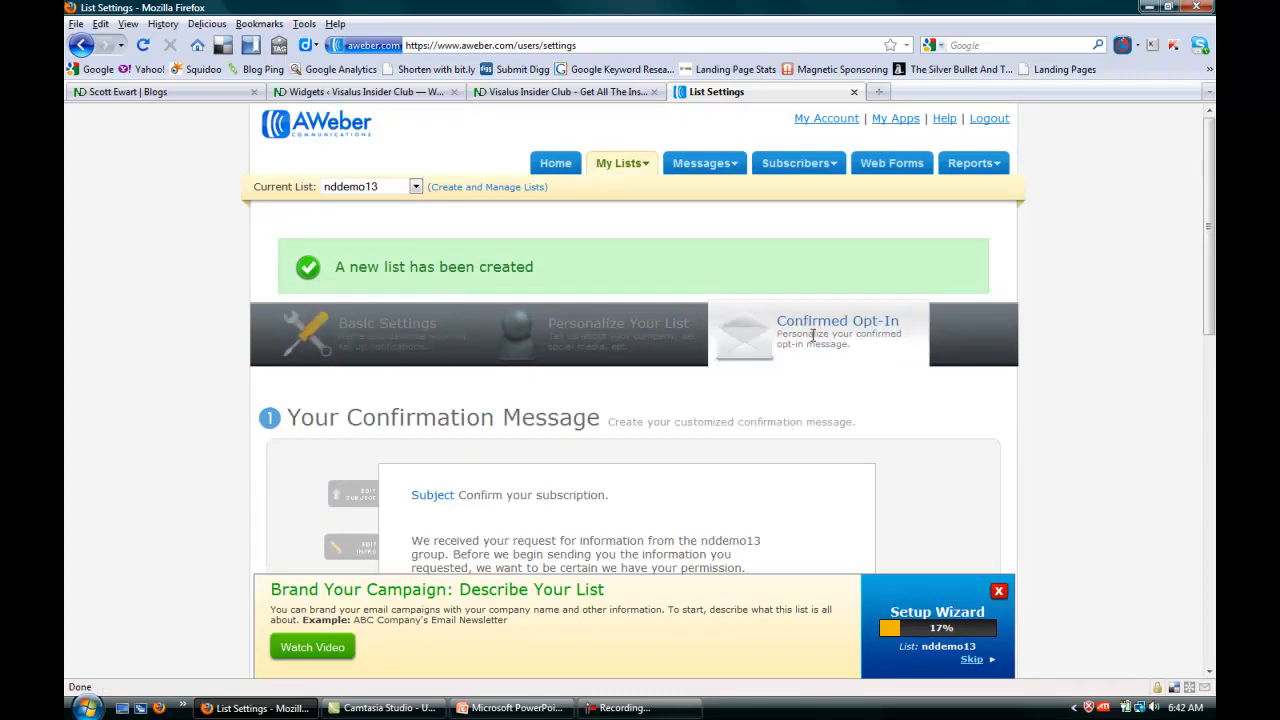
drag(1212, 212, 1201, 338)
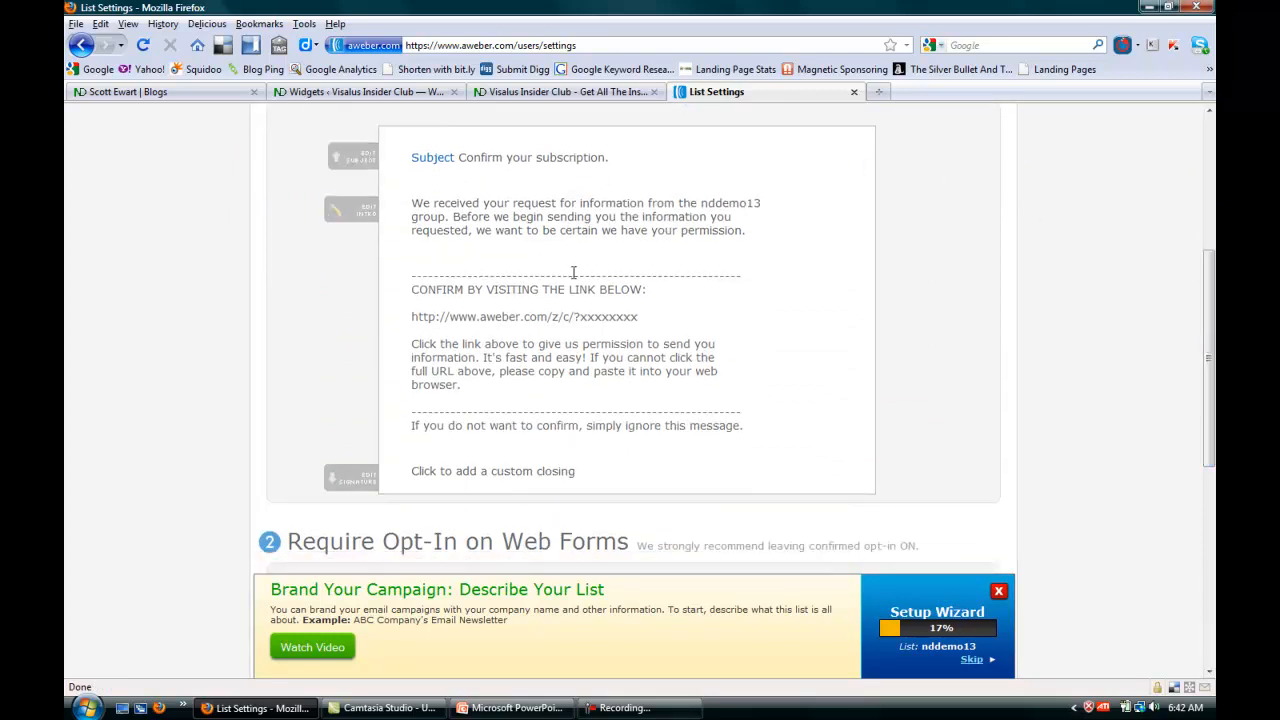
drag(1213, 410, 1213, 470)
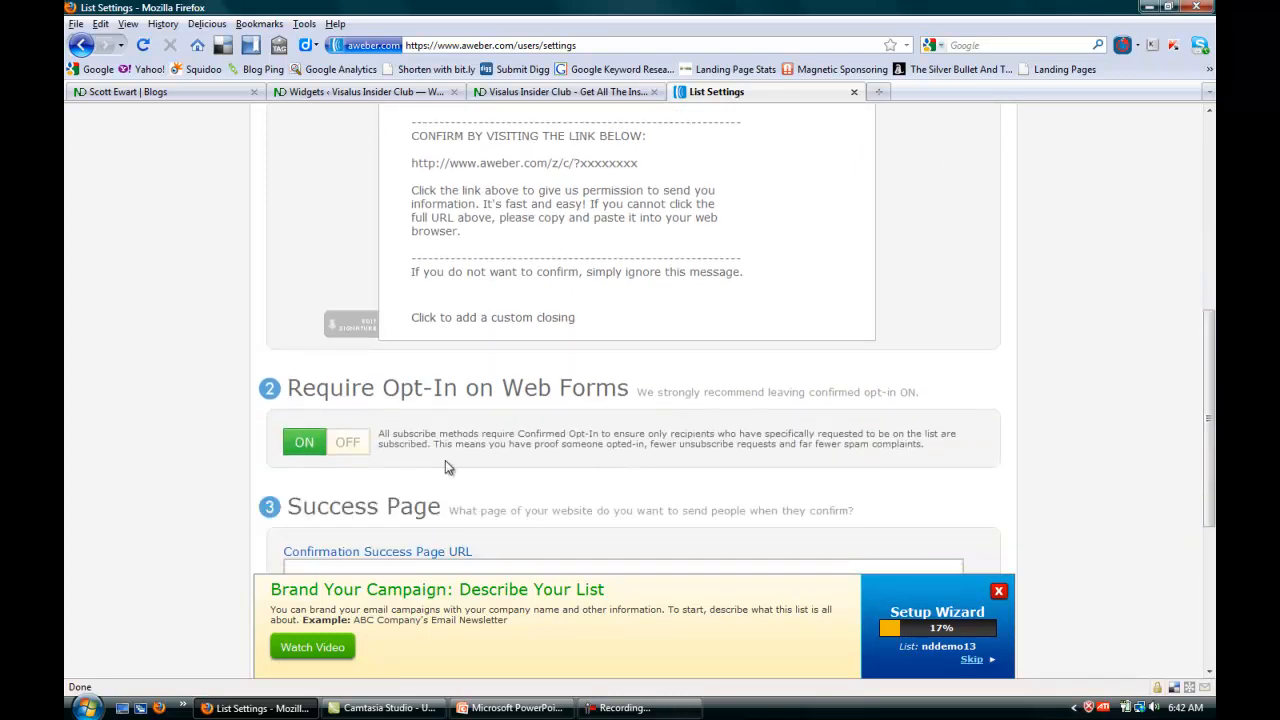
click(347, 449)
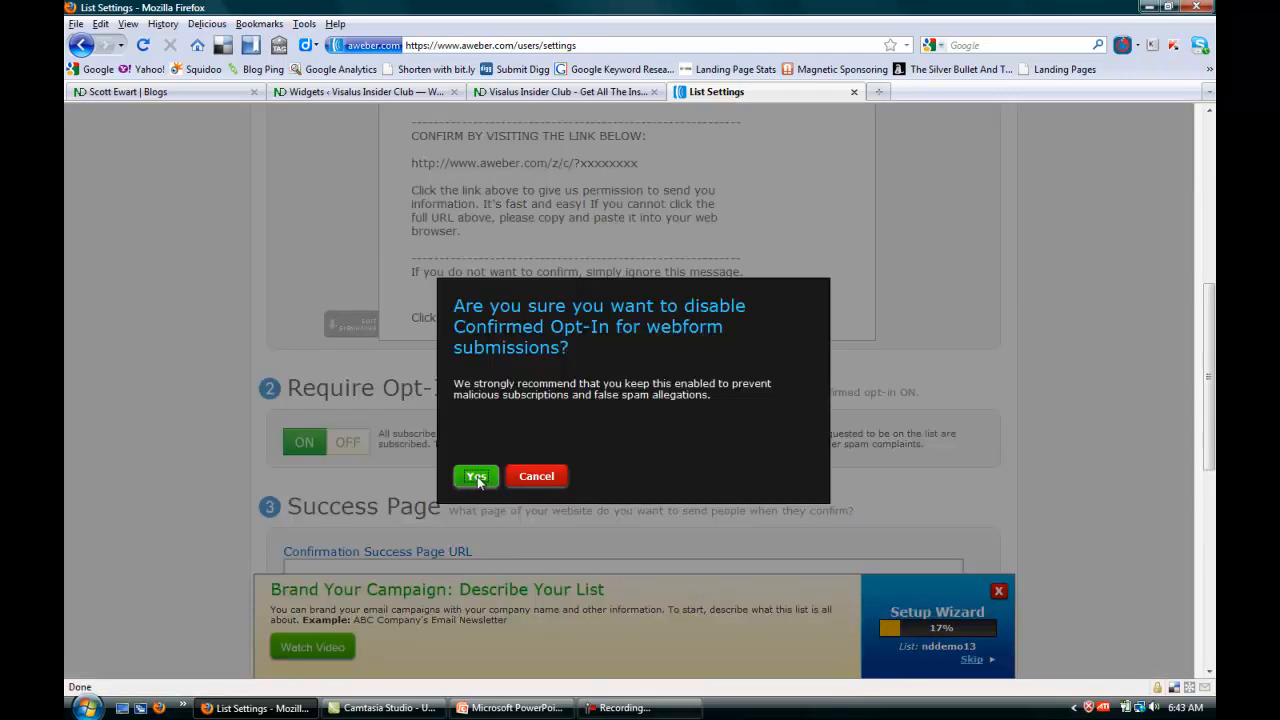
click(476, 477)
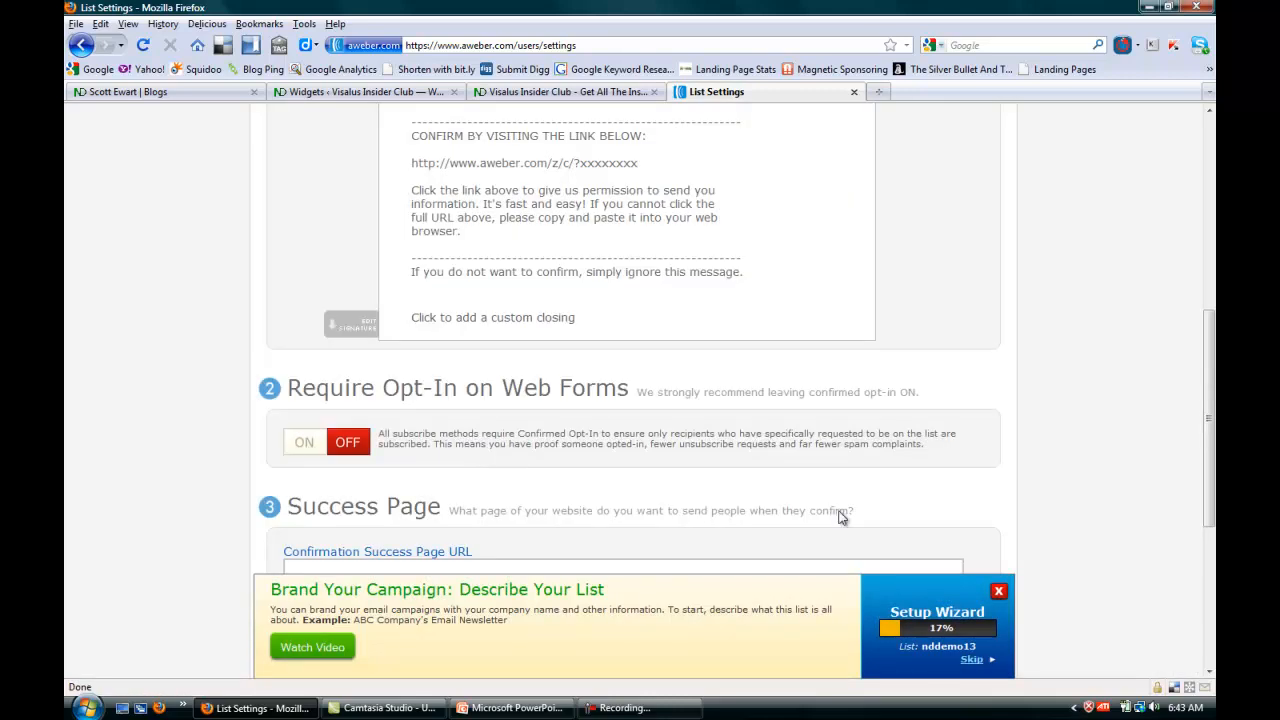
drag(1213, 371, 1213, 480)
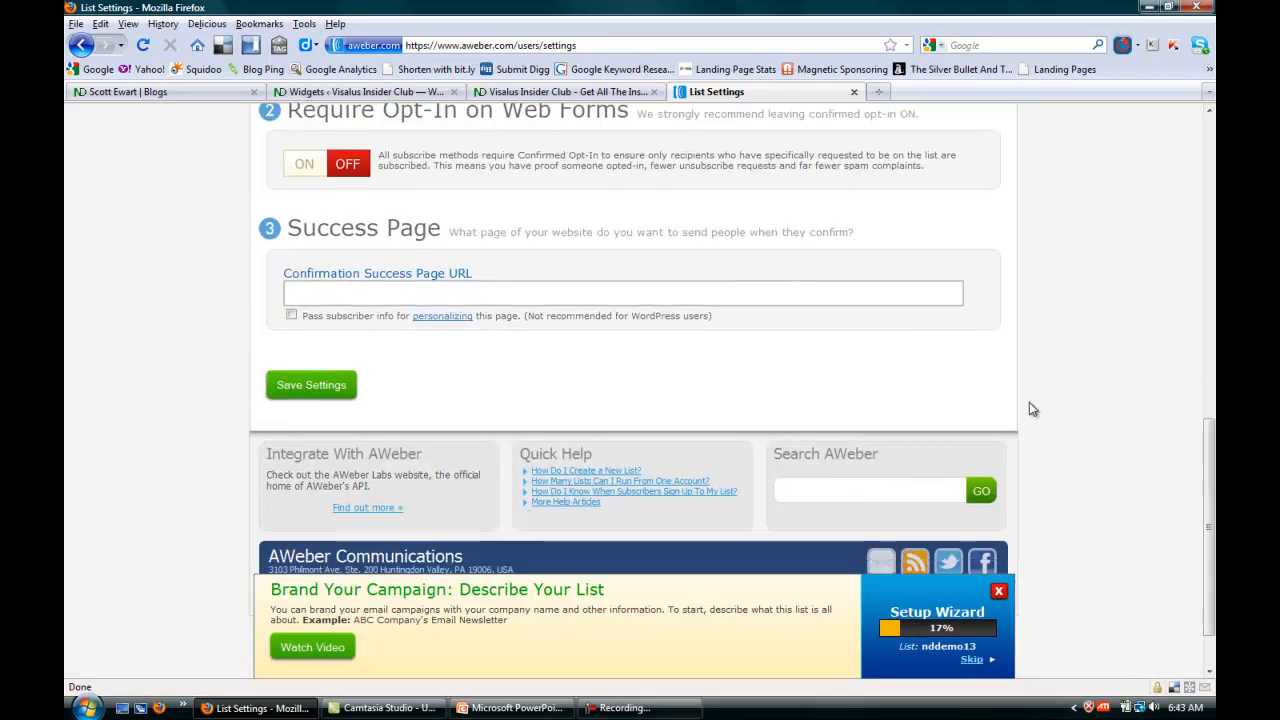
click(325, 384)
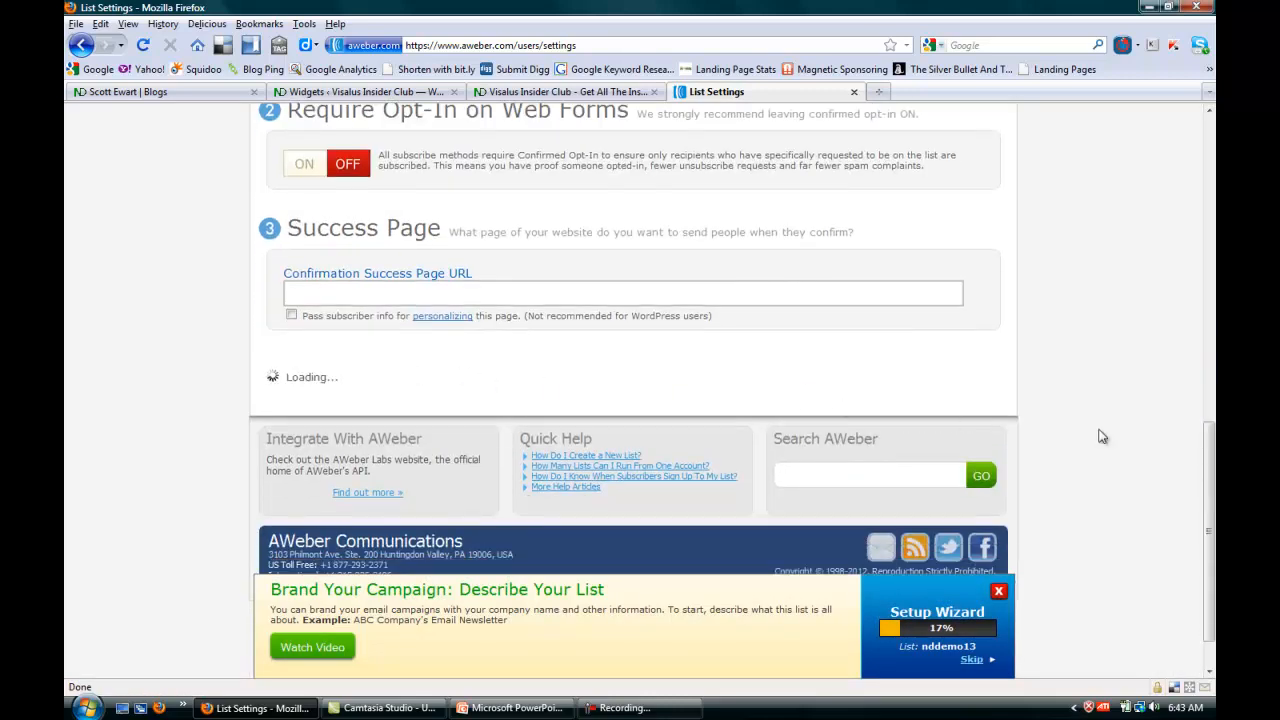
Start a new web form for the nddemo13 list.
drag(1210, 455, 1209, 280)
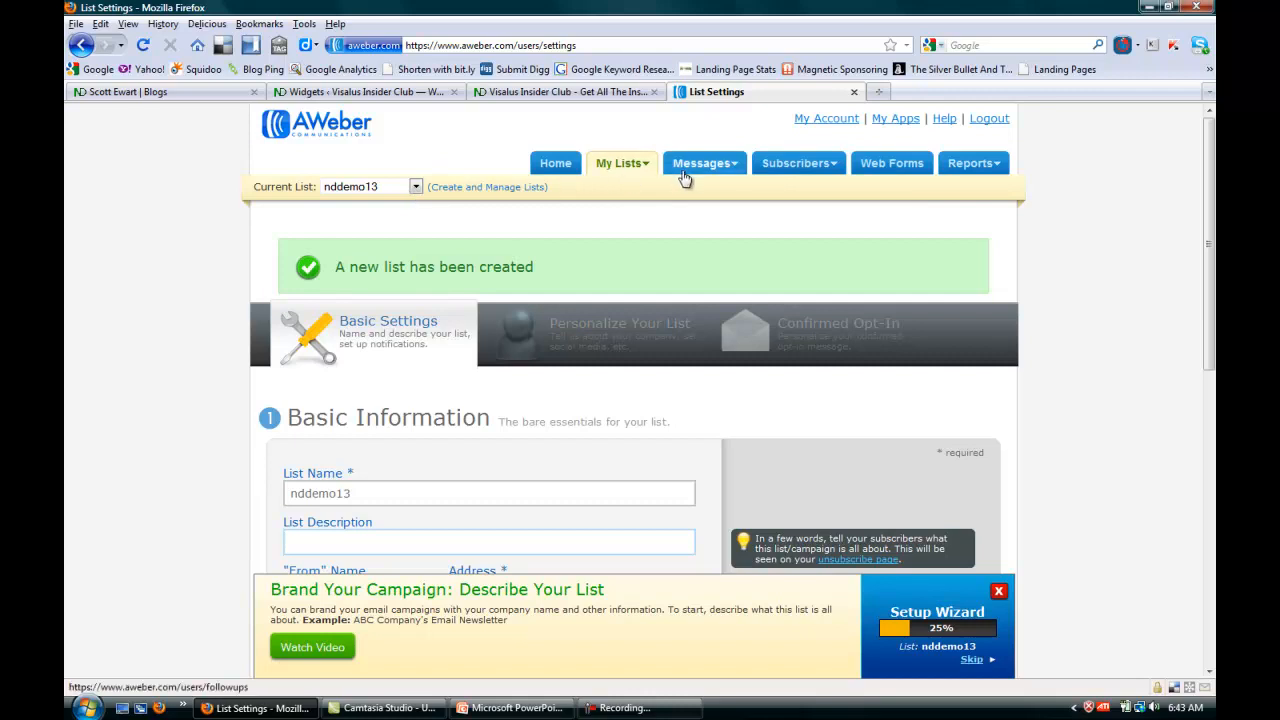
mouse_move(805, 168)
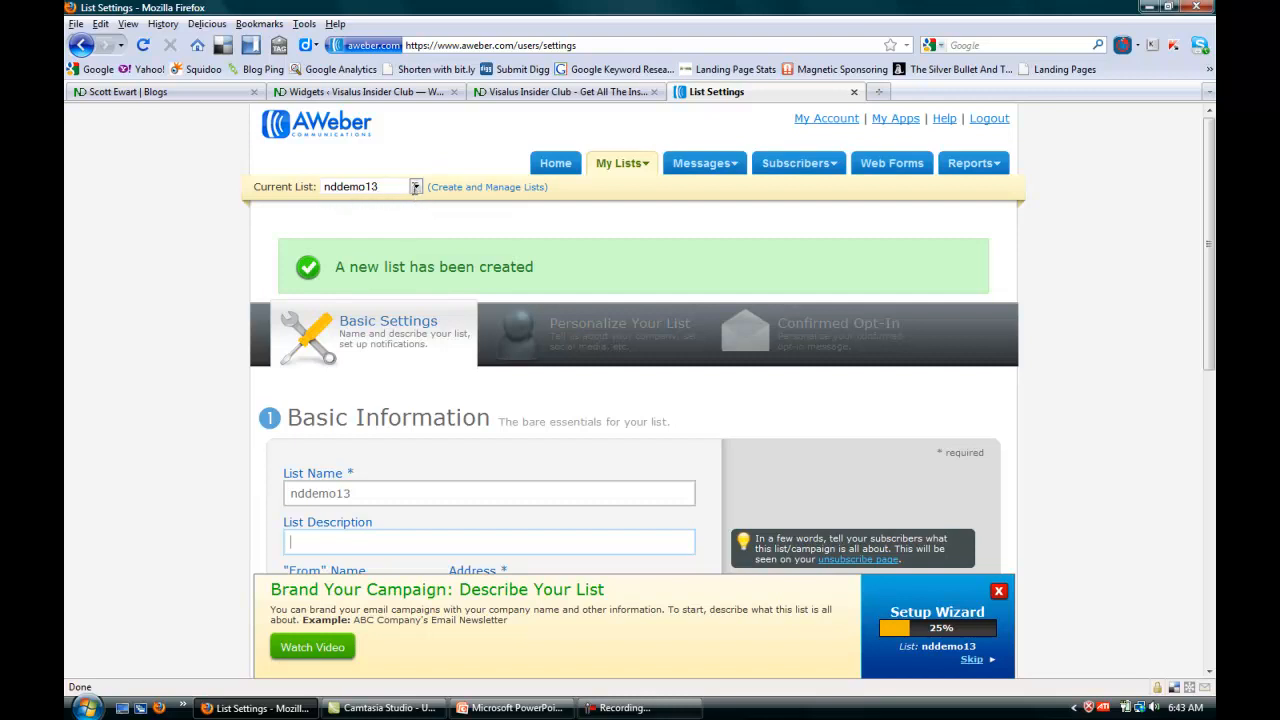
click(893, 165)
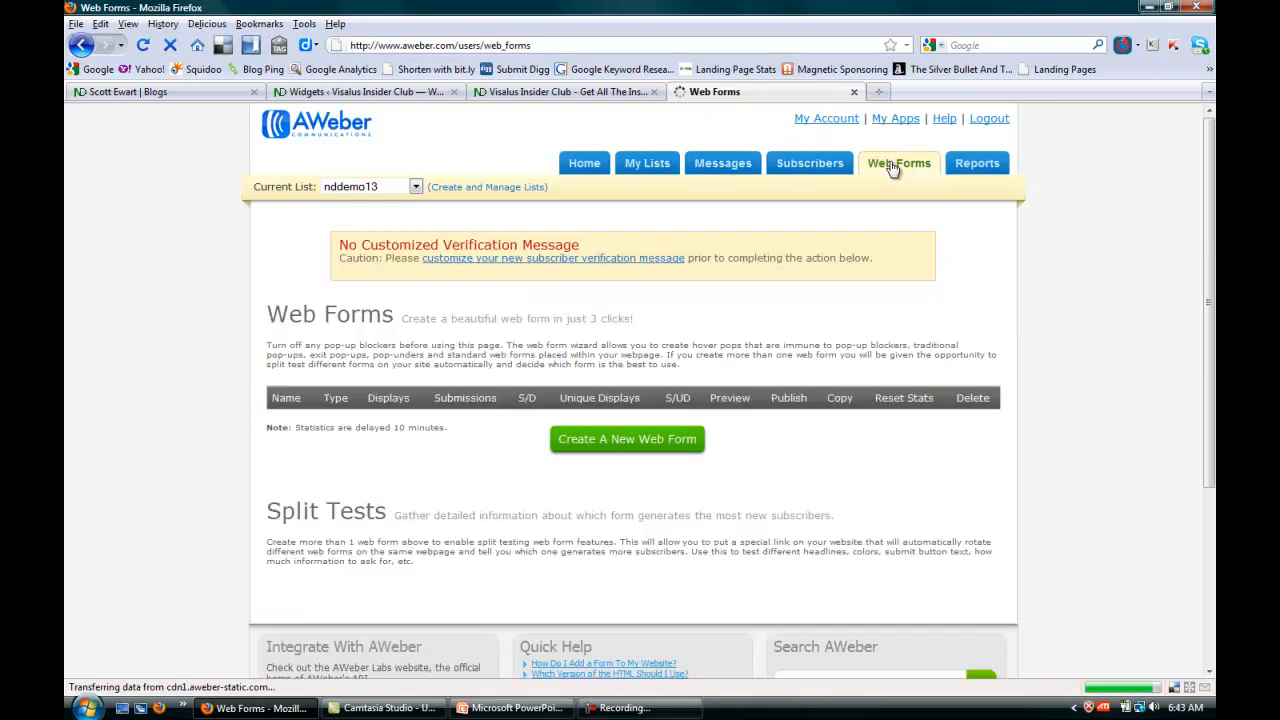
click(616, 452)
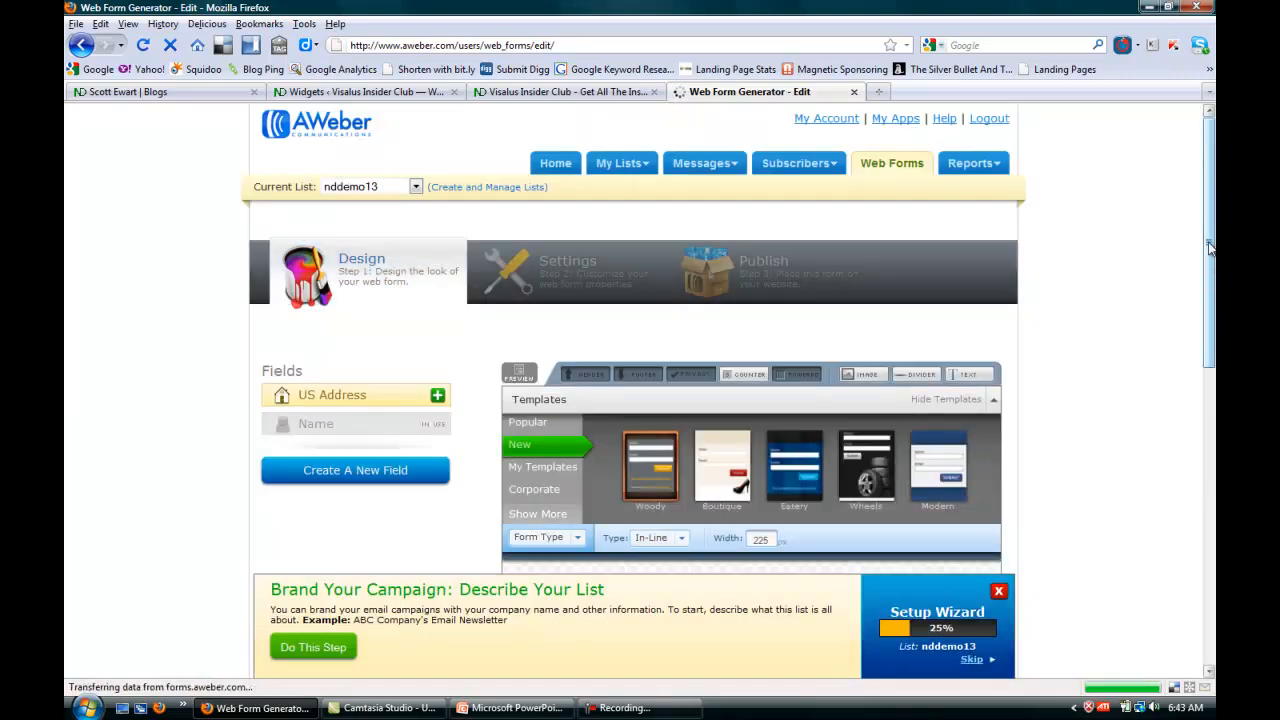
Load the green version of the popular Modern template and widen the form to 233 px.
scroll(1210, 353, down, 4)
drag(1210, 341, 1210, 384)
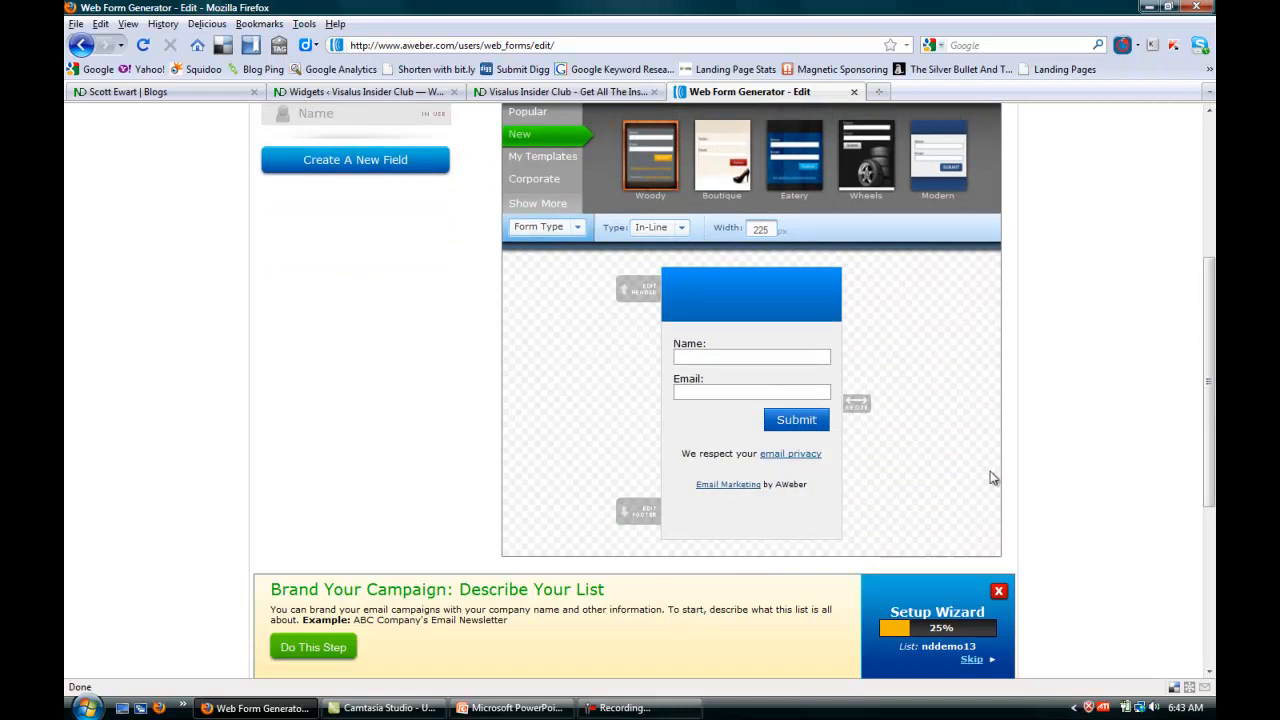
click(522, 158)
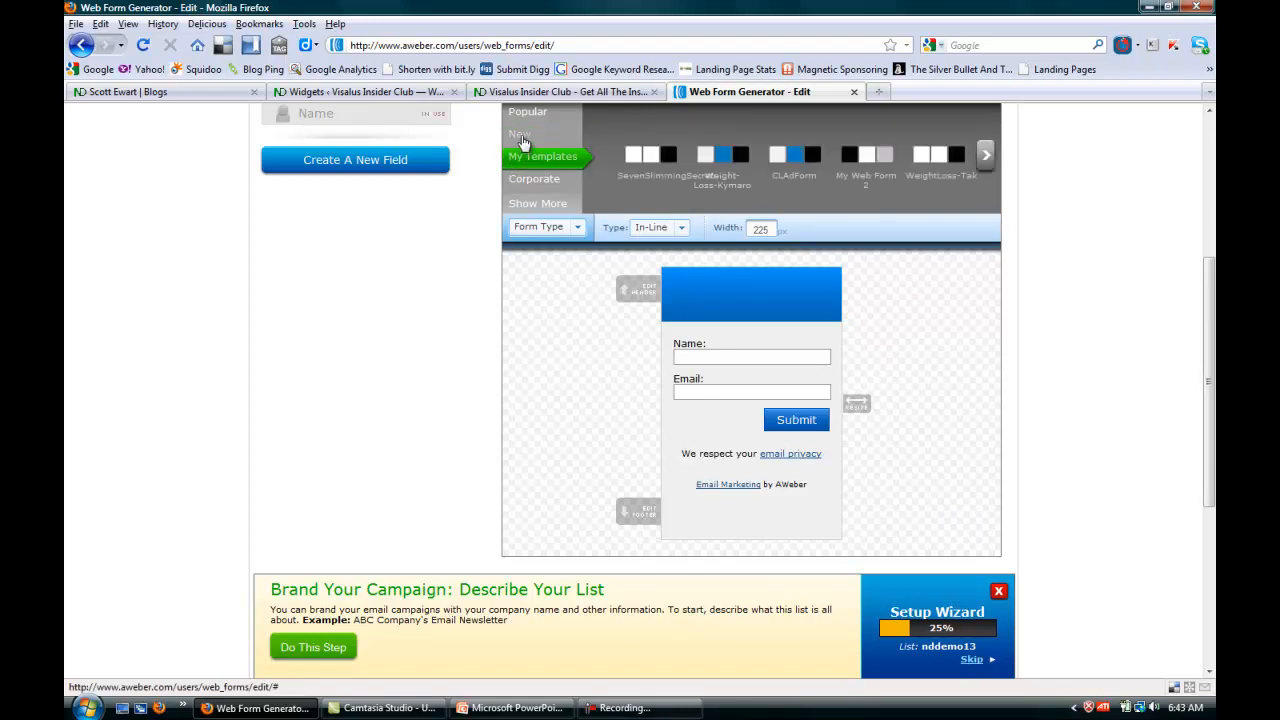
click(521, 137)
click(530, 113)
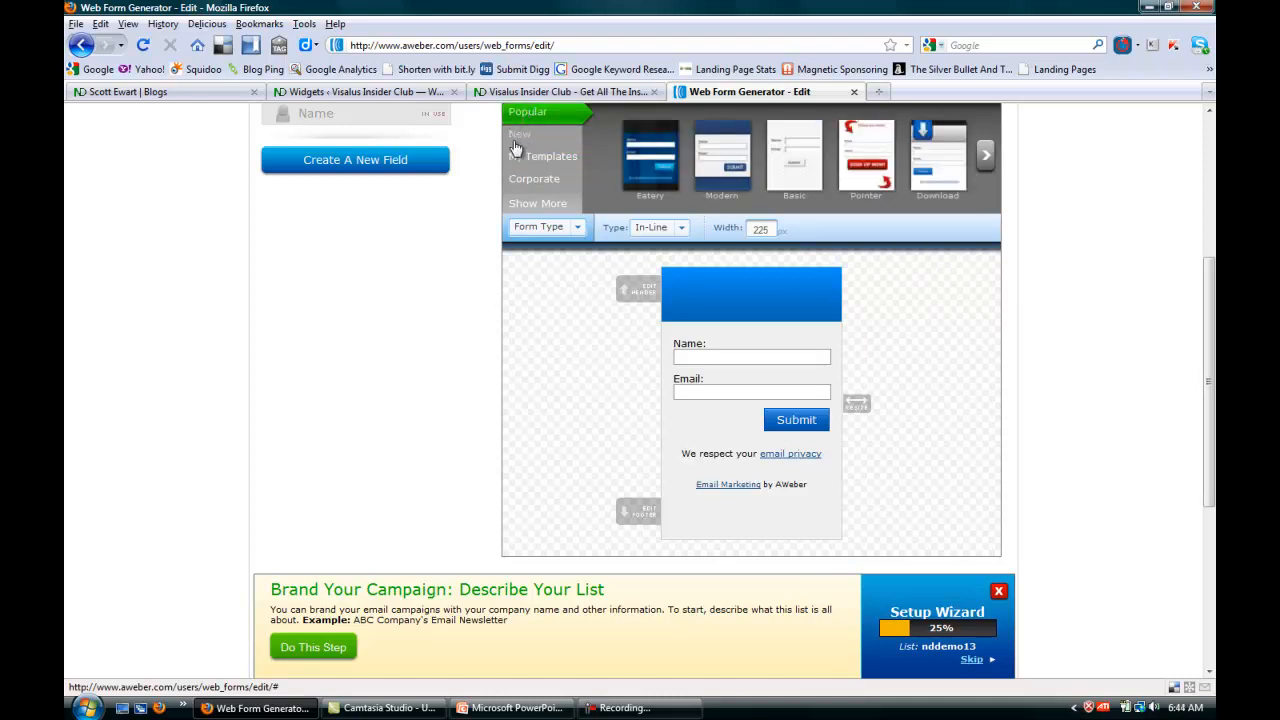
click(722, 183)
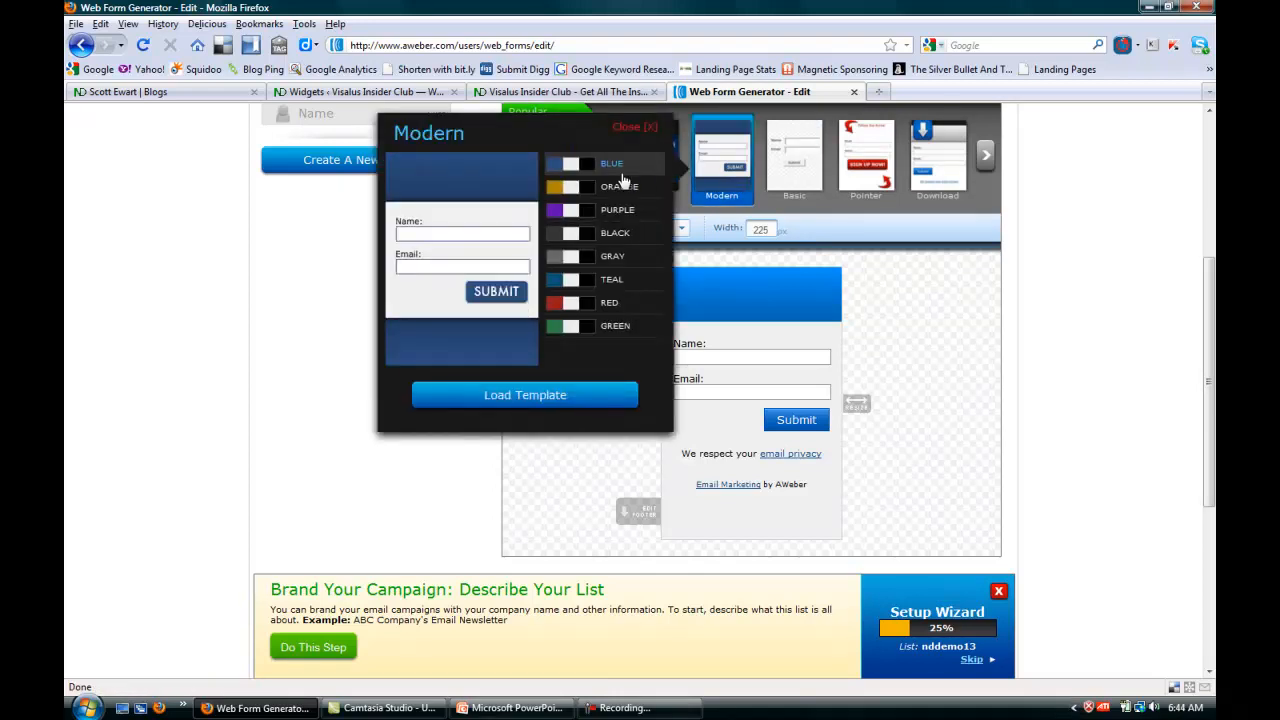
click(615, 327)
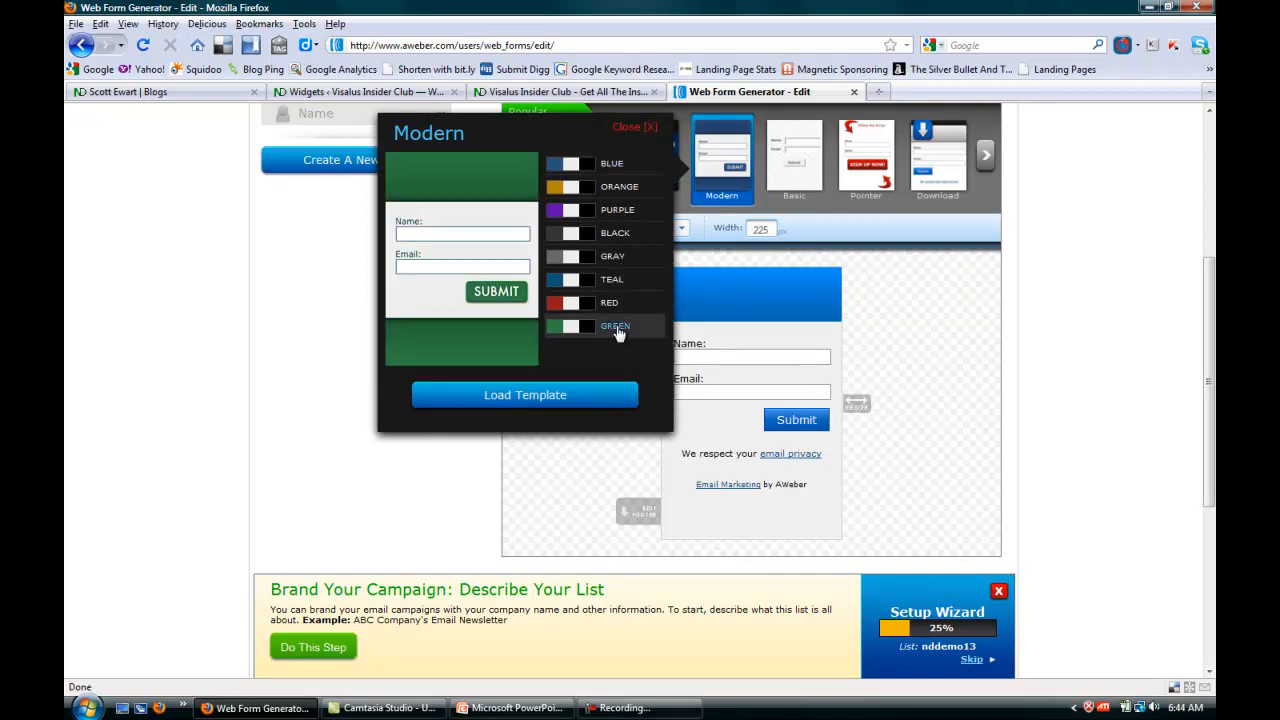
click(510, 399)
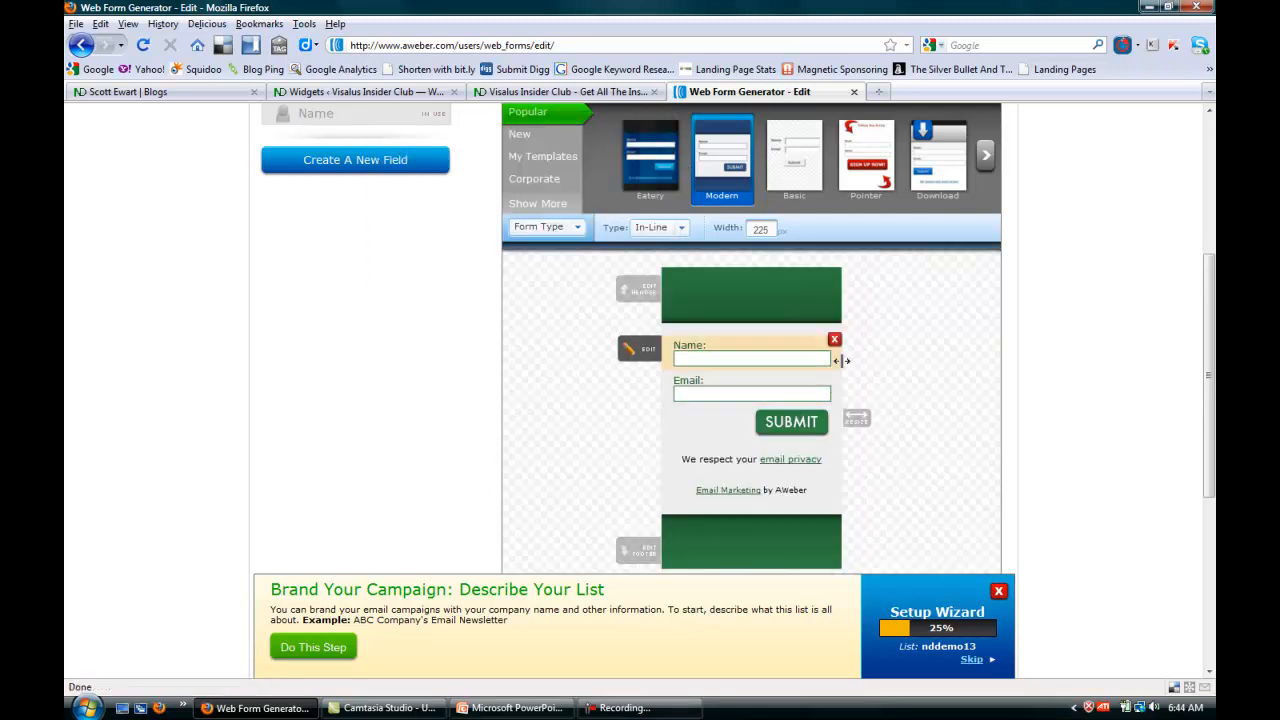
mouse_move(857, 420)
mouse_down()
mouse_move(908, 420)
mouse_move(857, 423)
mouse_move(871, 434)
mouse_up()
Enter "Please Enter Your Name and Email for More Information" as the form's header text.
mouse_move(713, 343)
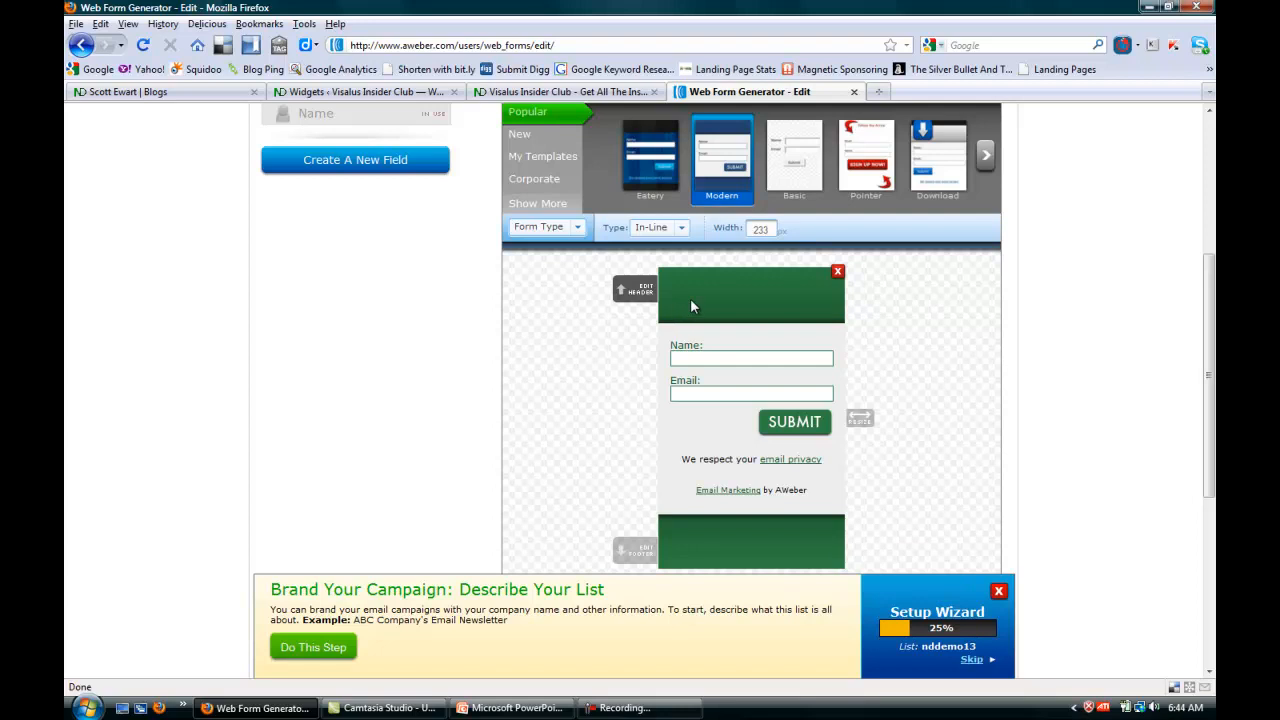
click(638, 292)
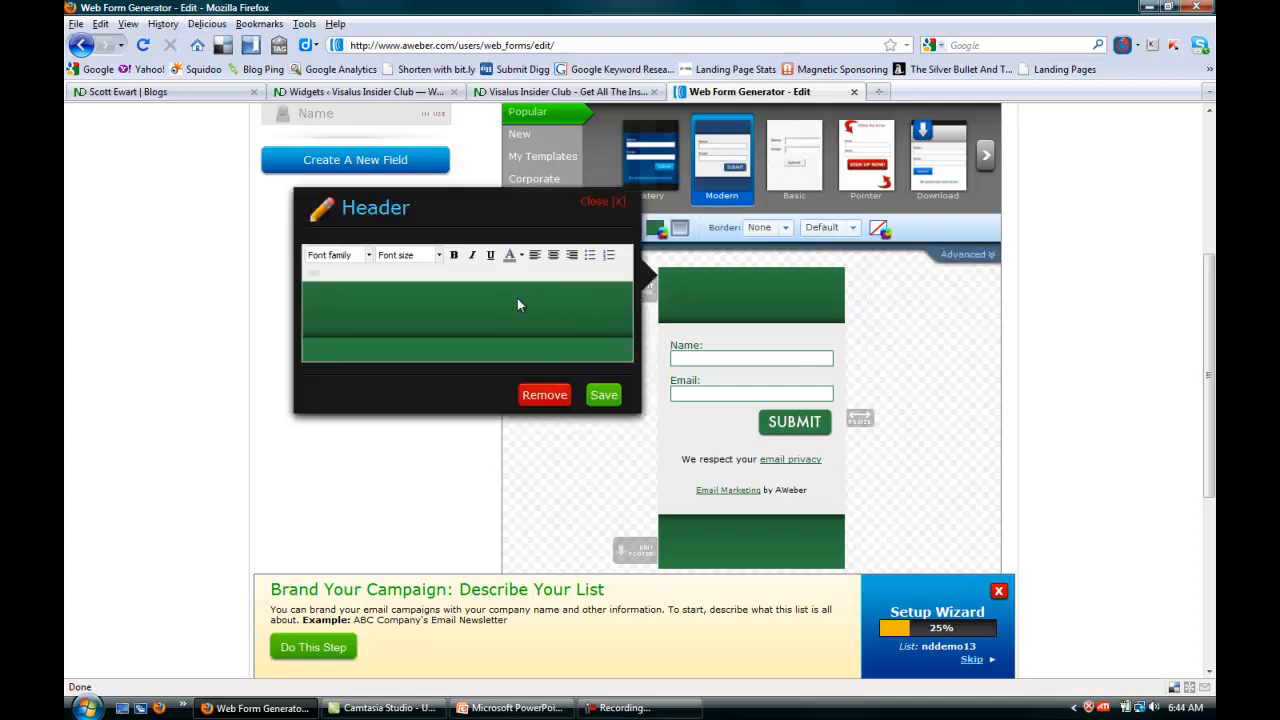
text(Please Enter Your )
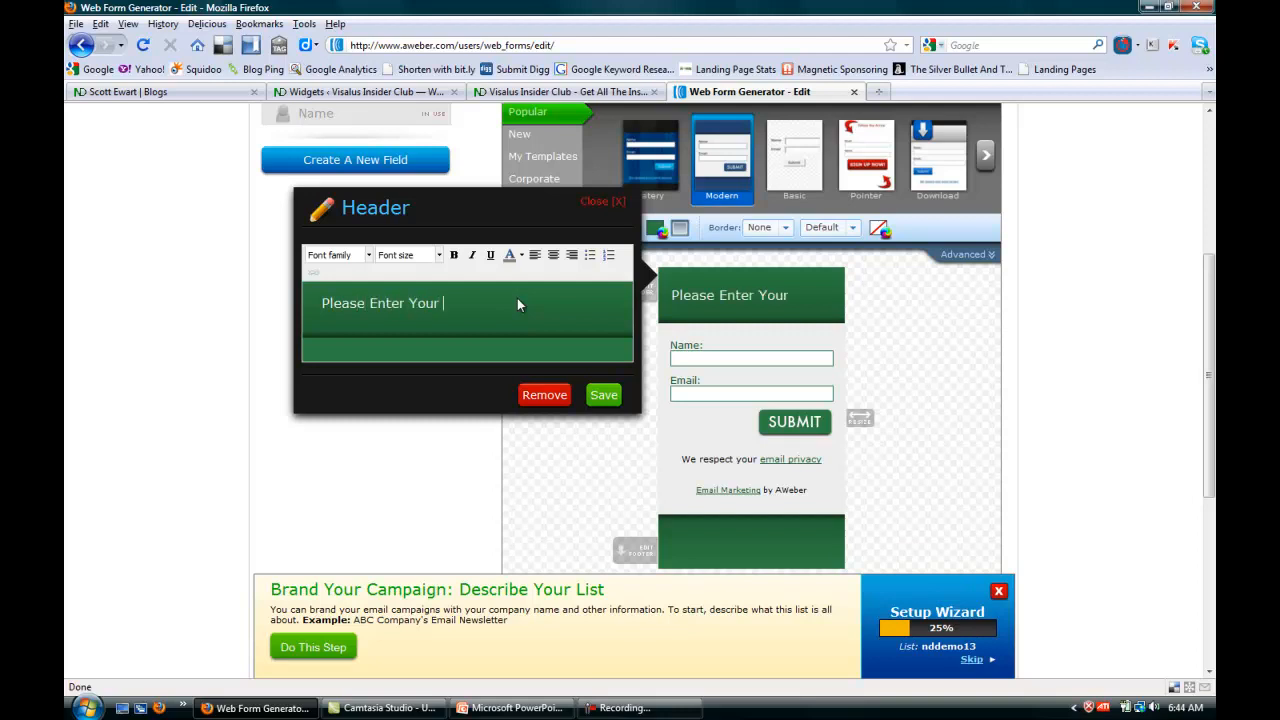
text(Name and Ema)
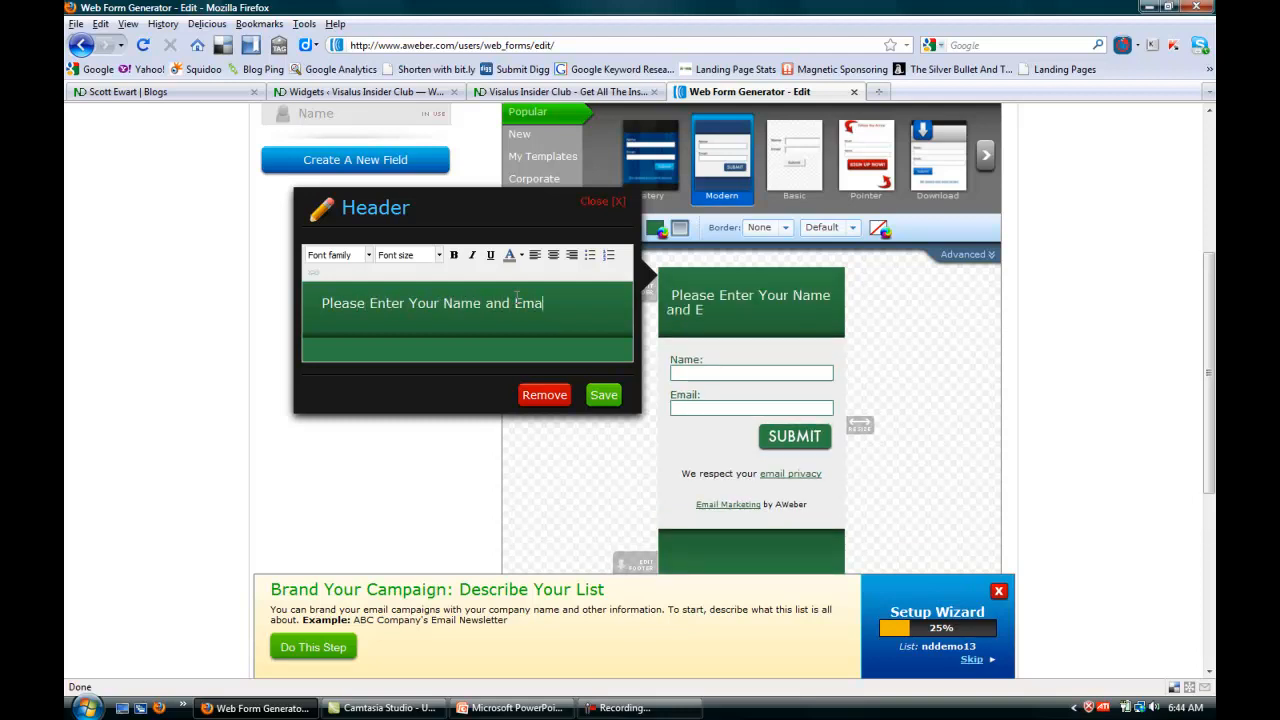
text(il for More Information)
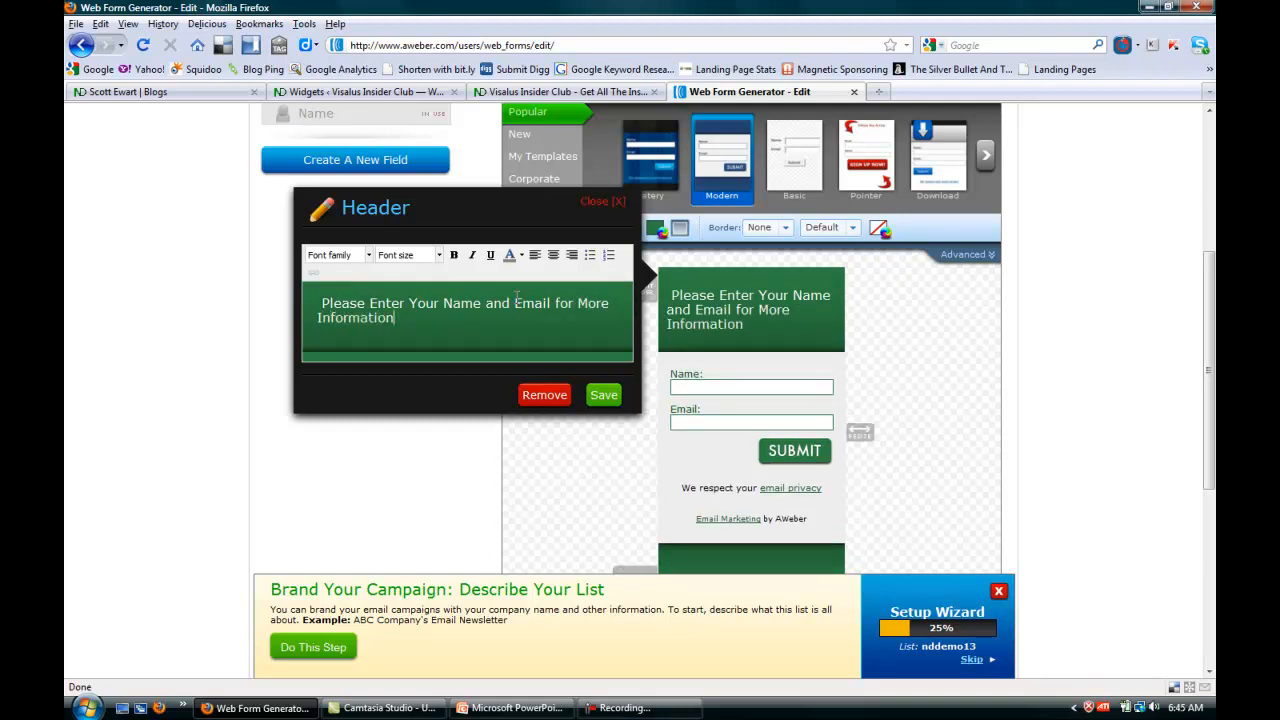
Center the form's header text, color it black, make it bold, and save the header.
drag(401, 318, 316, 304)
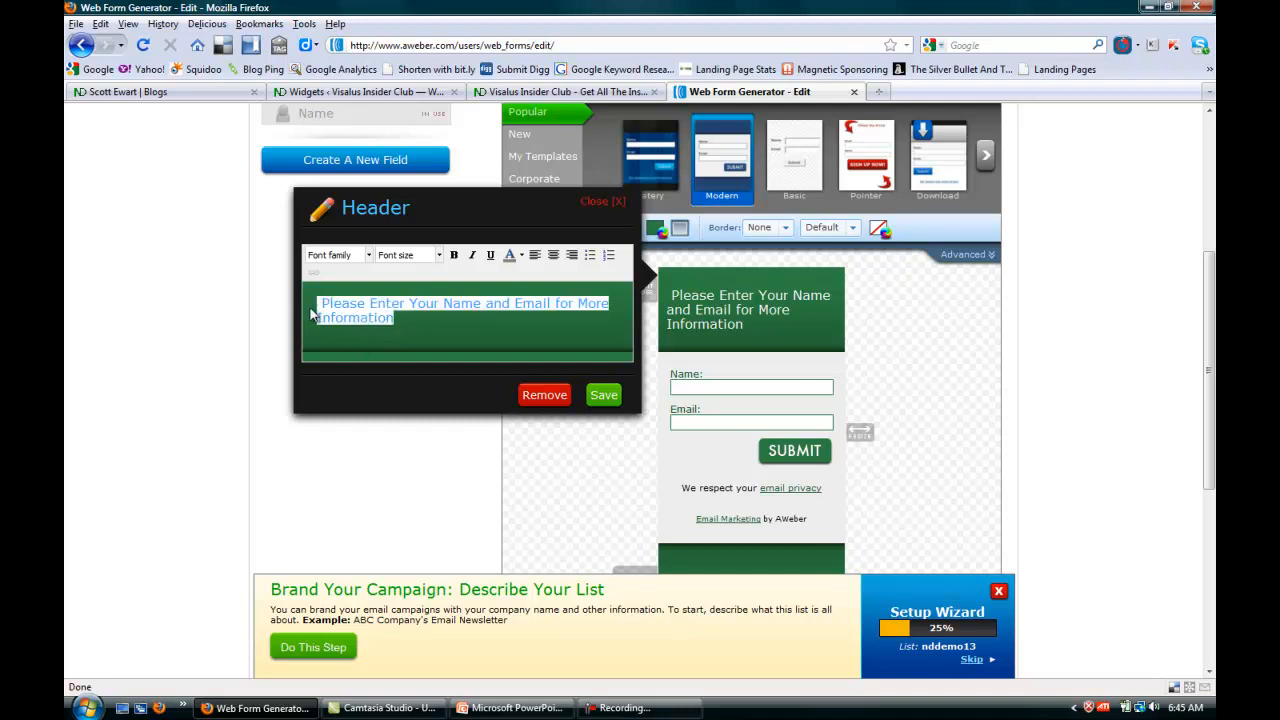
click(553, 256)
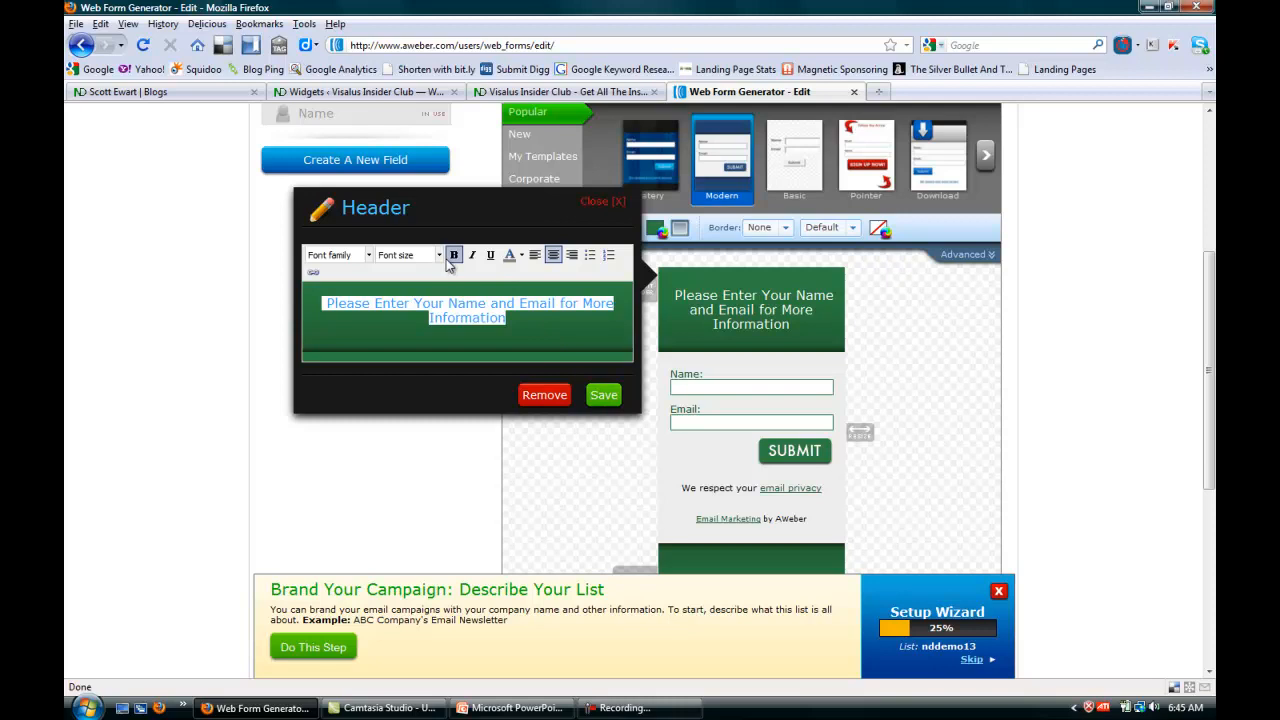
click(521, 256)
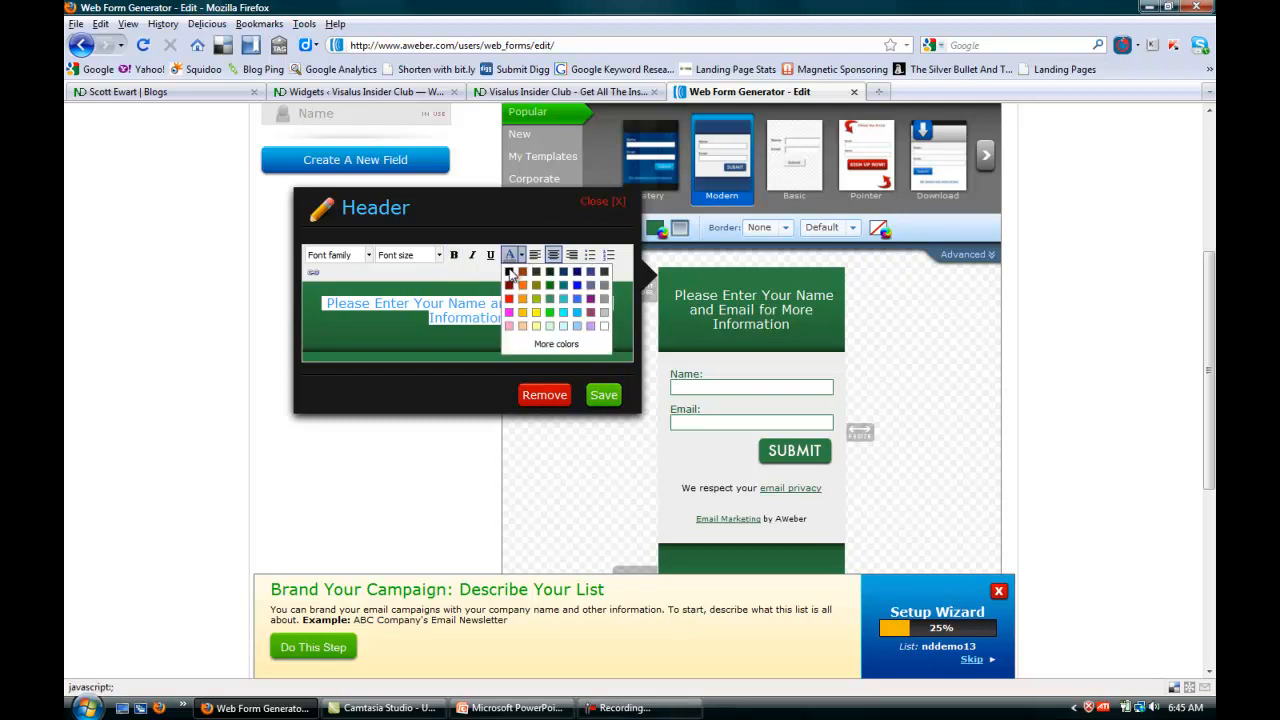
click(509, 273)
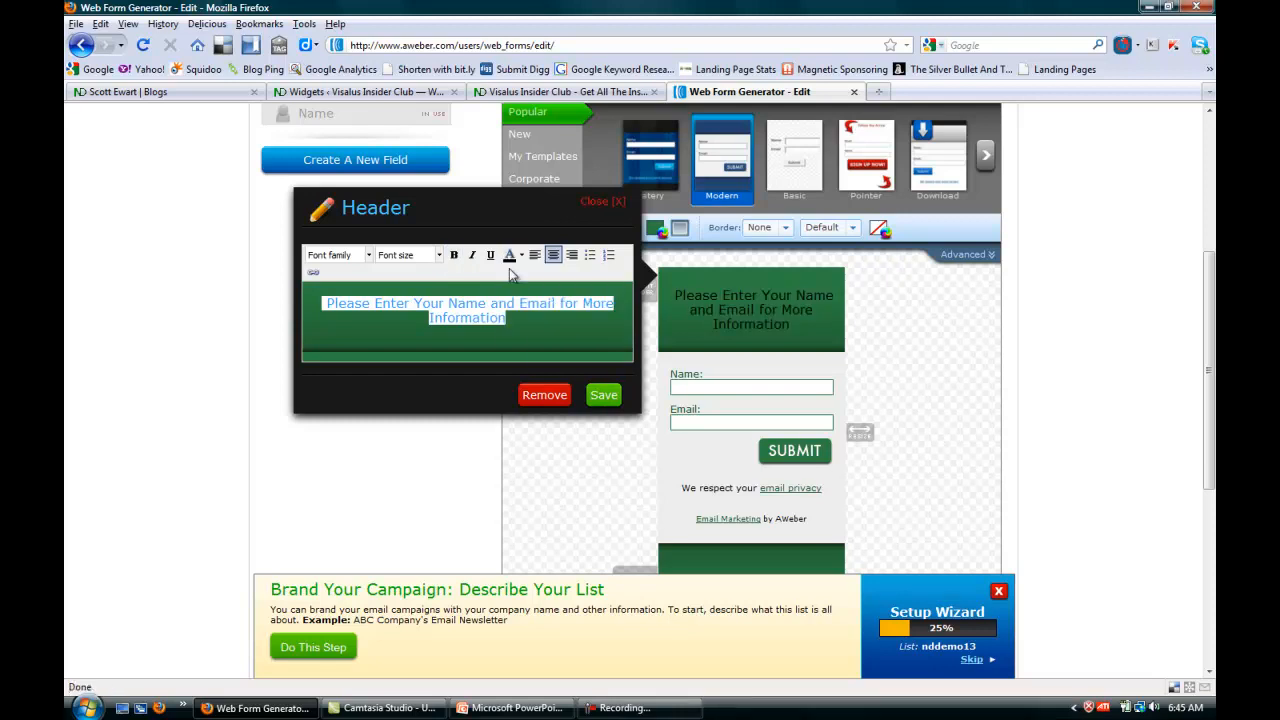
click(453, 255)
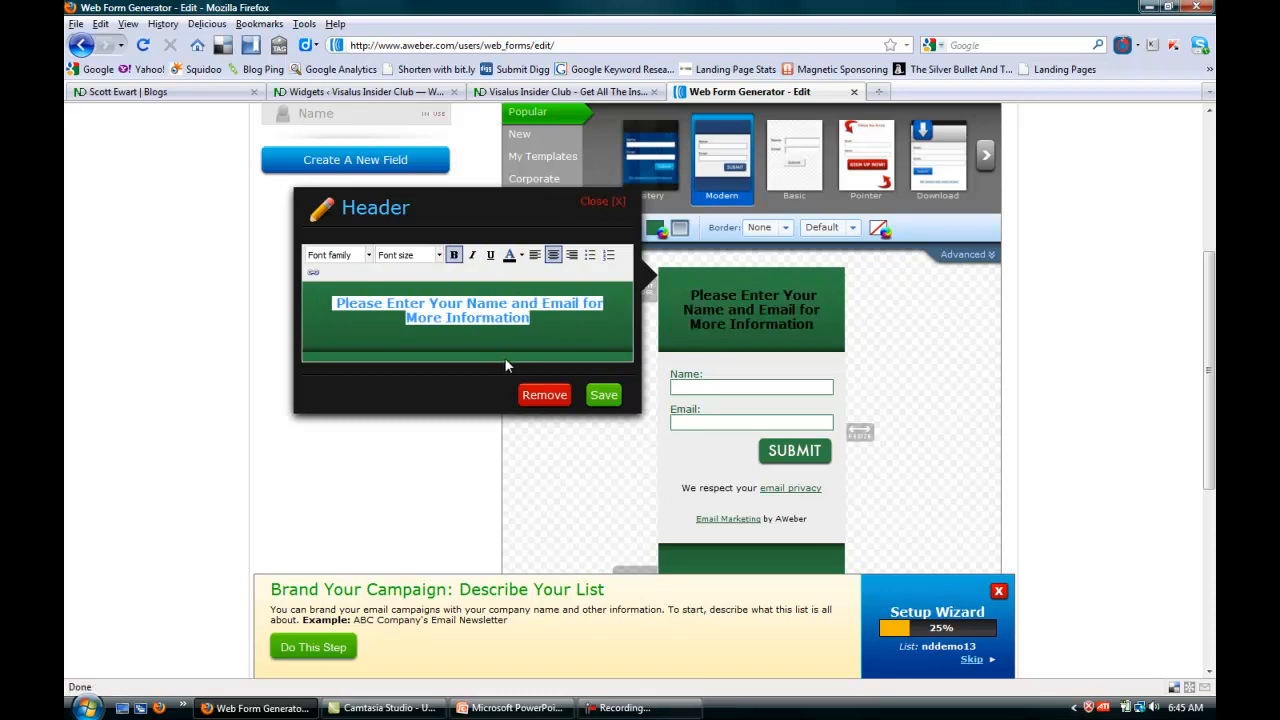
click(603, 394)
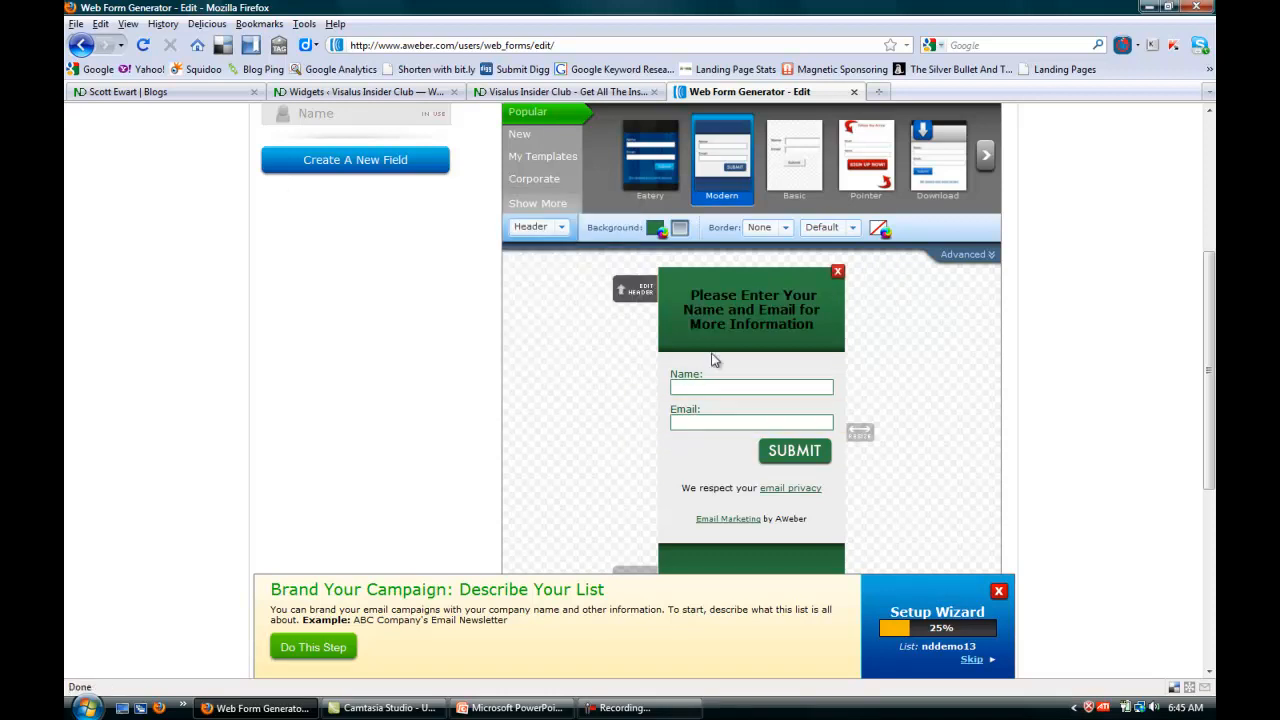
Center the form's submit button and remove the "Email Marketing by AWeber" line from the form.
click(732, 455)
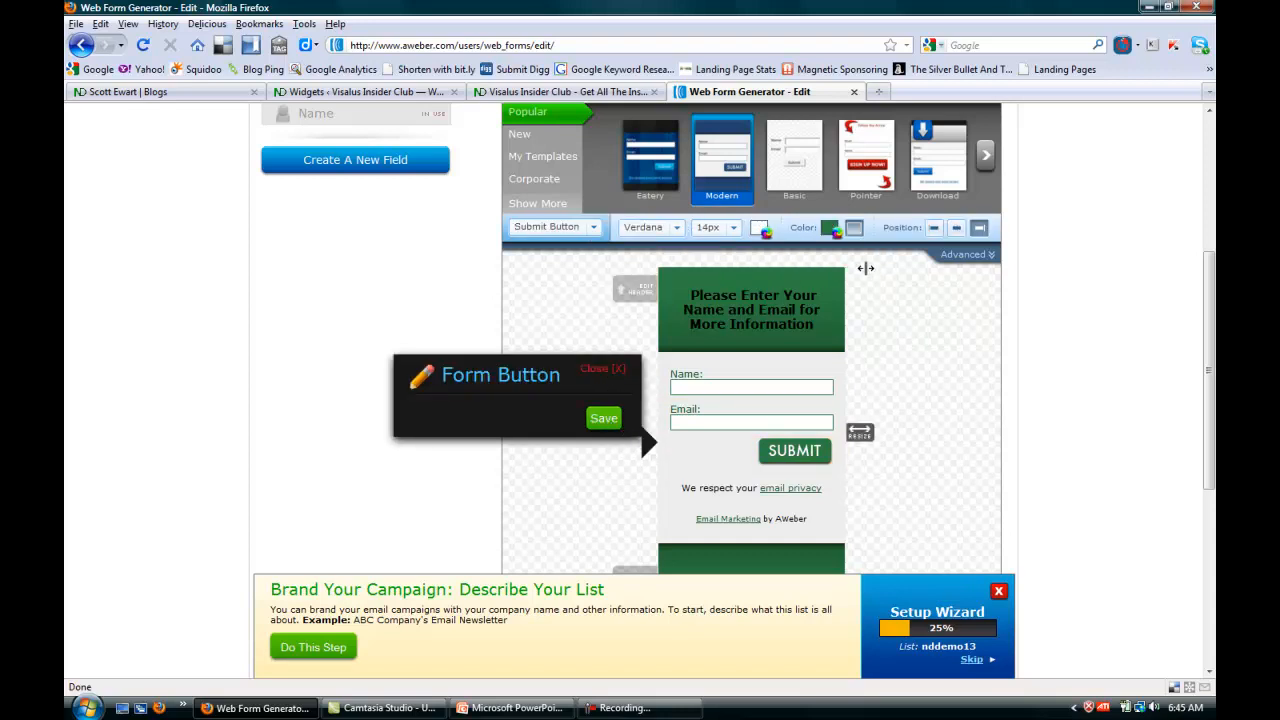
click(957, 229)
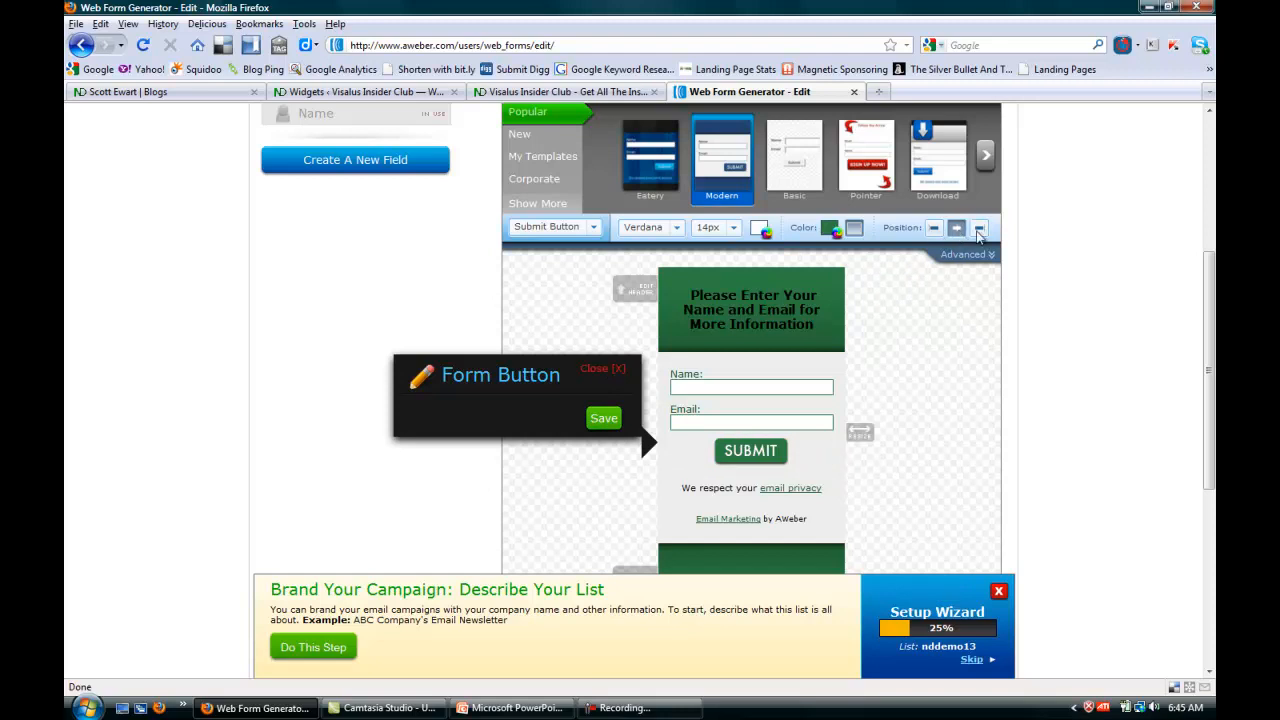
click(605, 419)
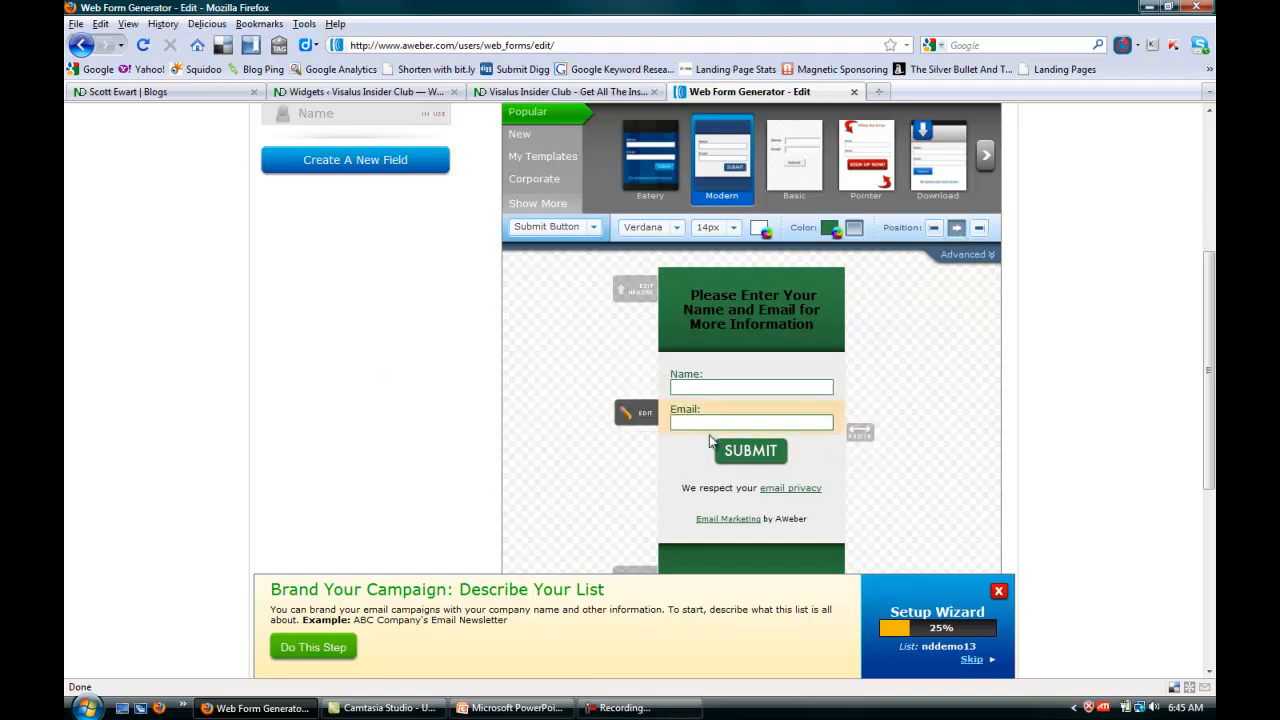
drag(1210, 278, 1210, 323)
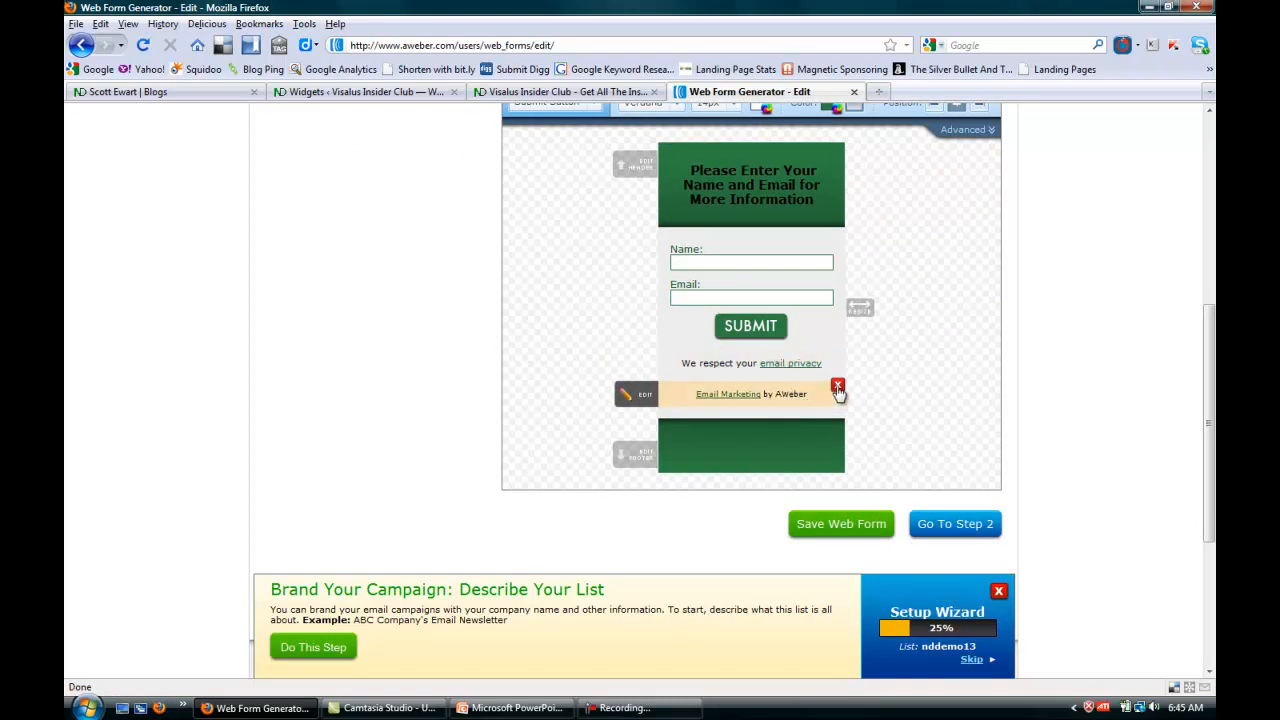
click(835, 389)
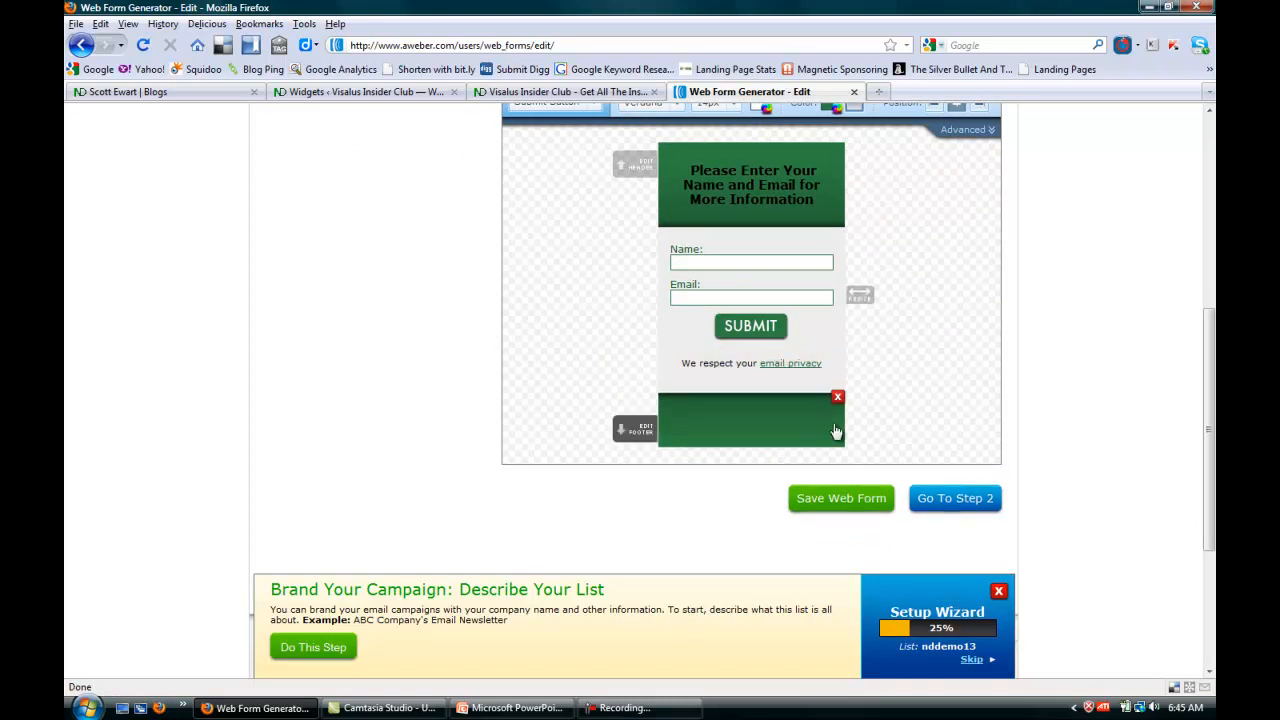
Enter "I will be in contact ASAP" as the form's footer text.
click(634, 431)
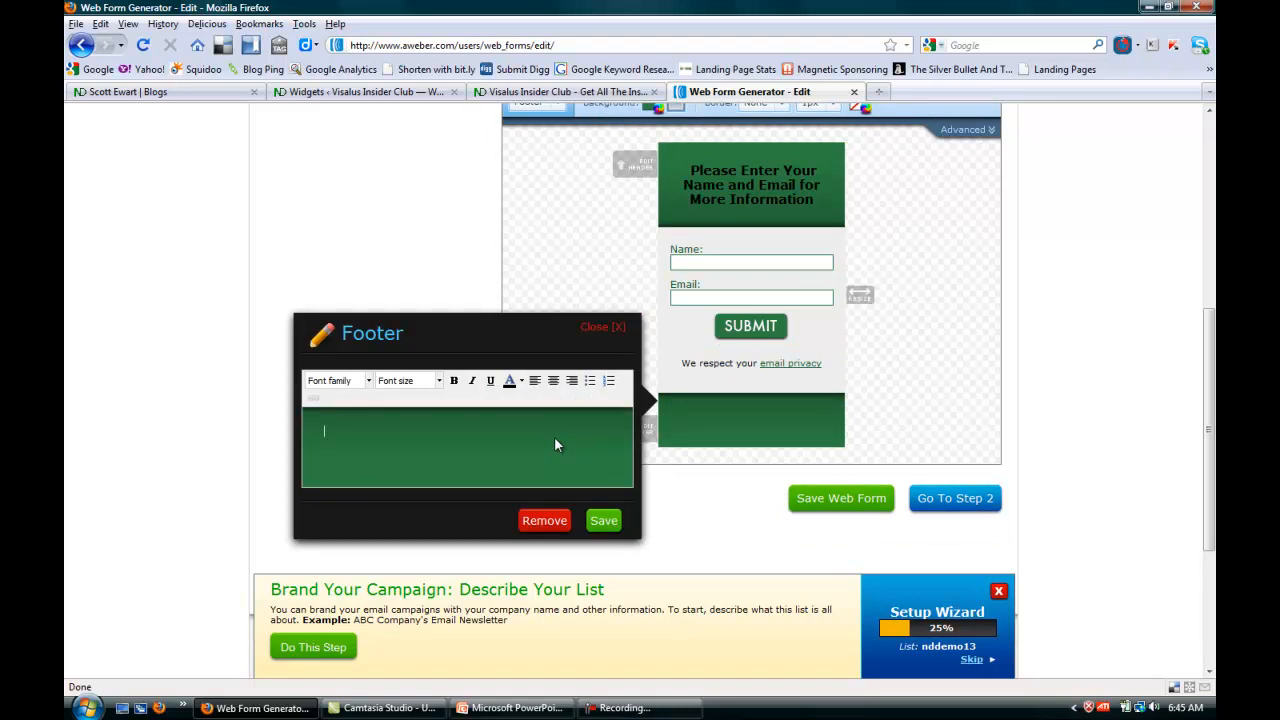
text(I will be in contact ASAP)
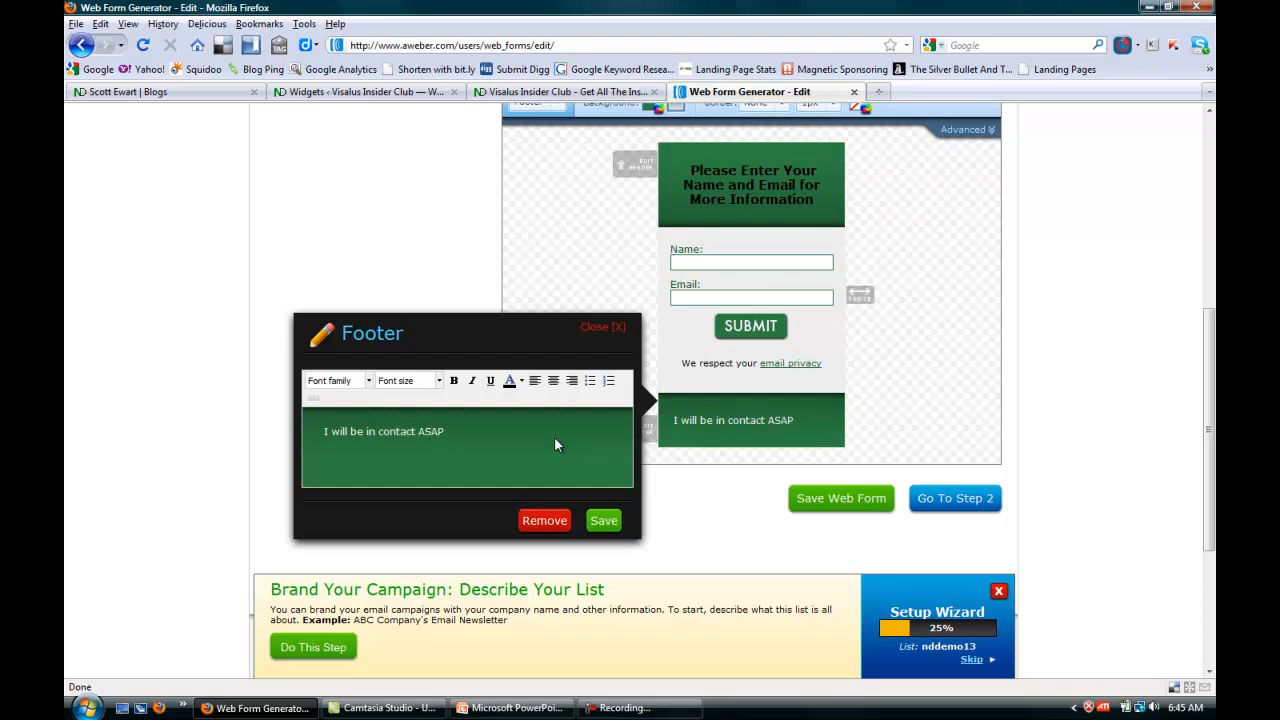
Format the footer text as black, bold, centered and 13px in size, and save the footer.
key(ctrl+a)
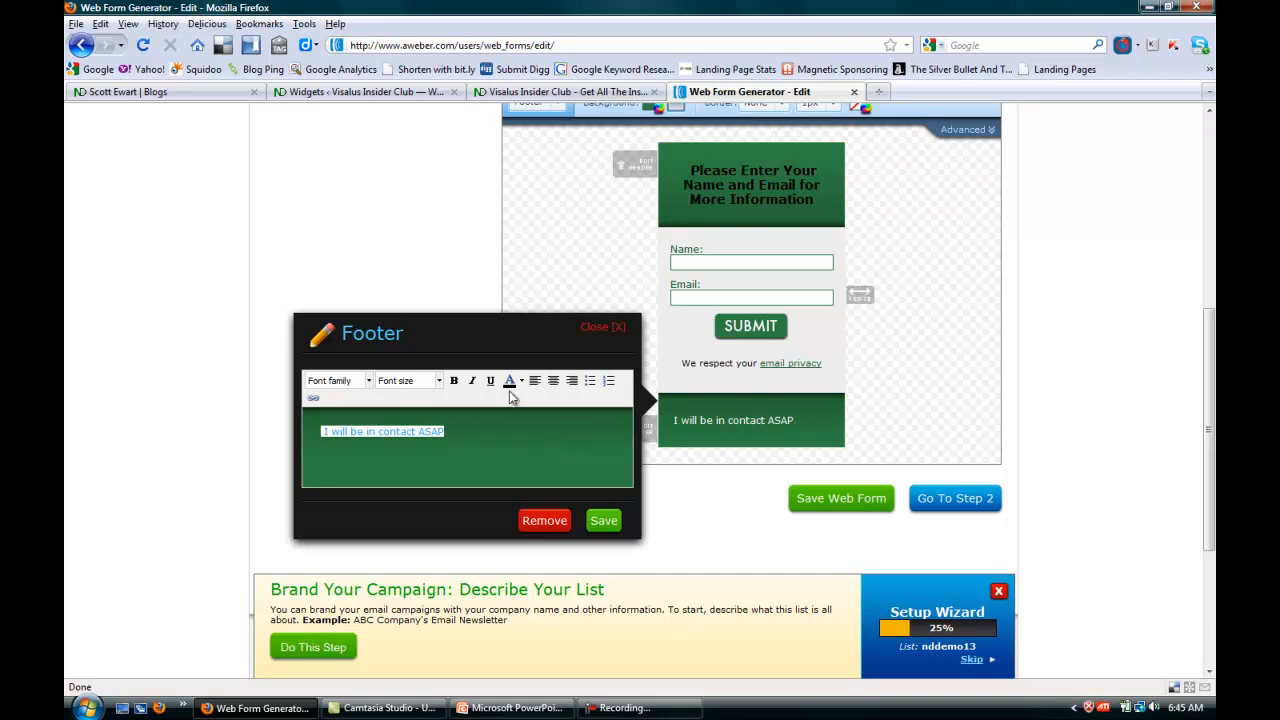
click(453, 380)
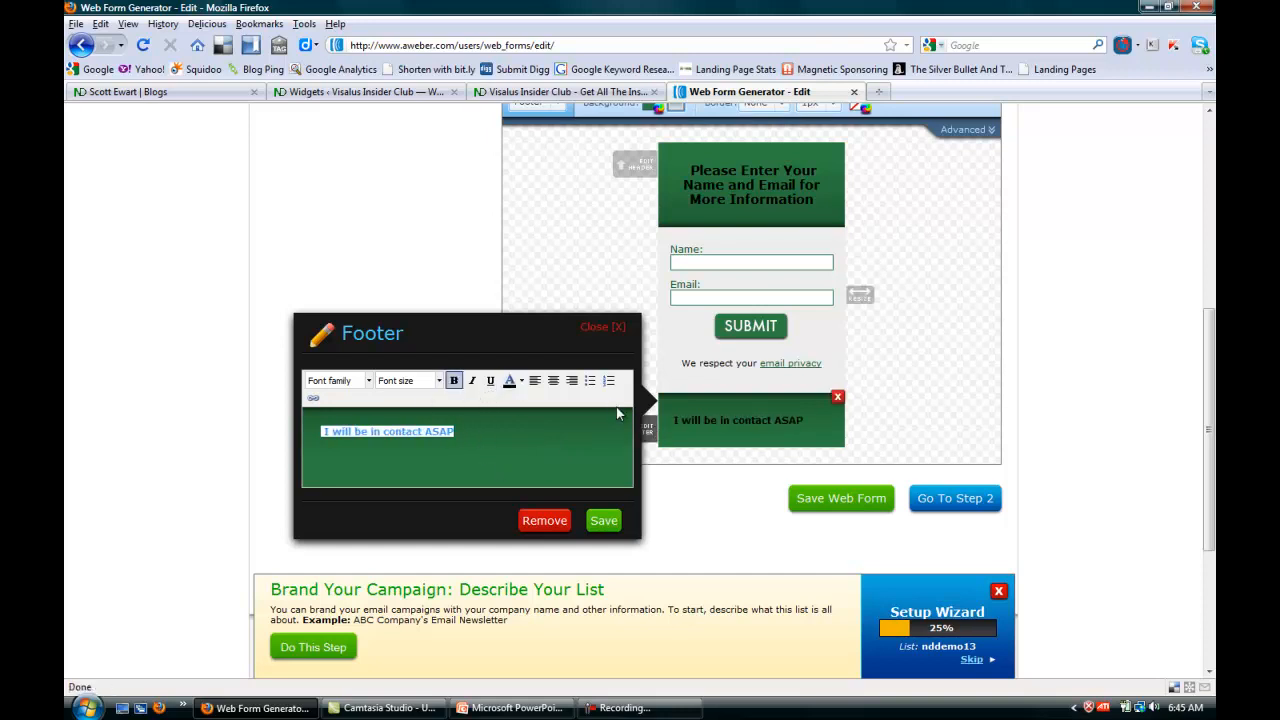
click(553, 381)
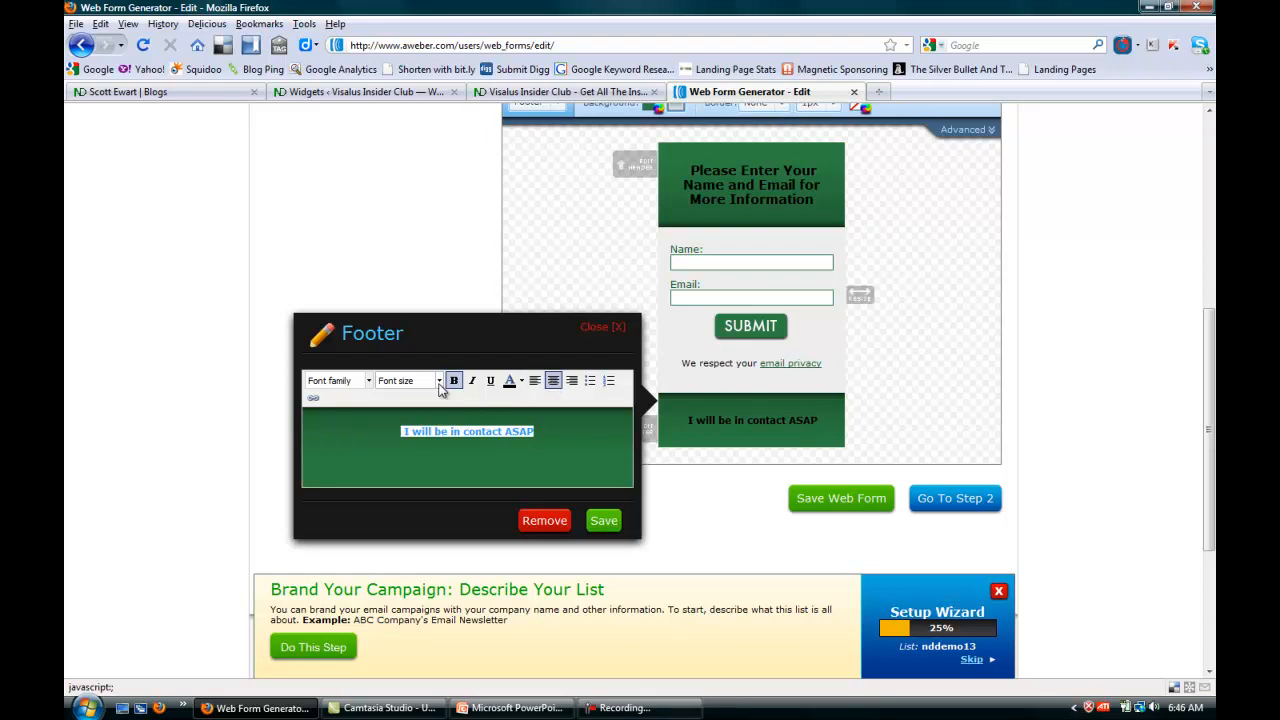
click(438, 381)
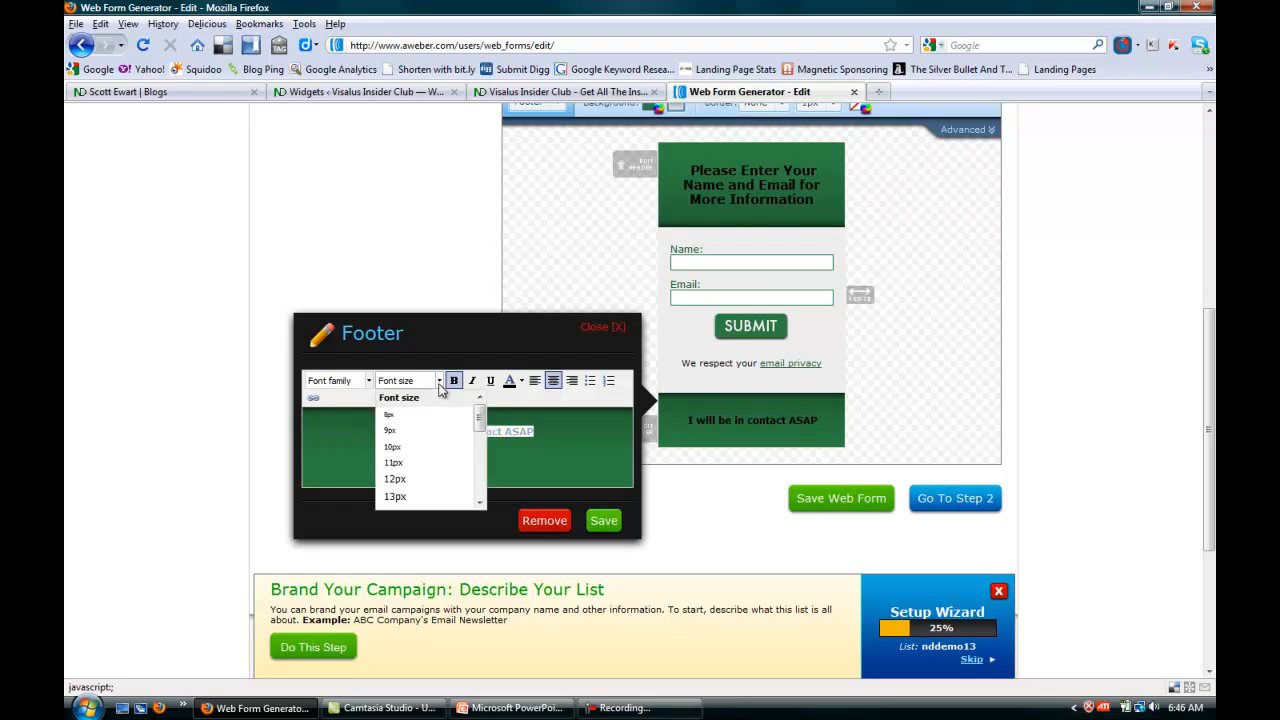
click(396, 484)
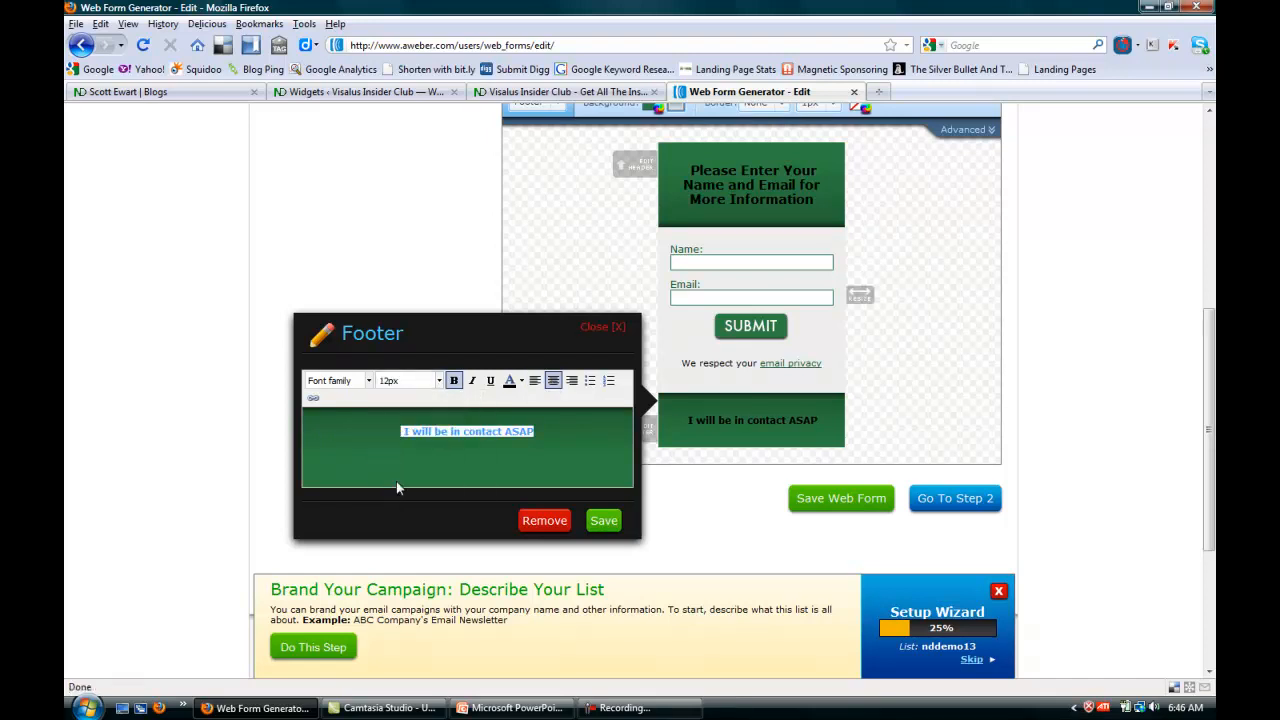
click(438, 381)
click(396, 496)
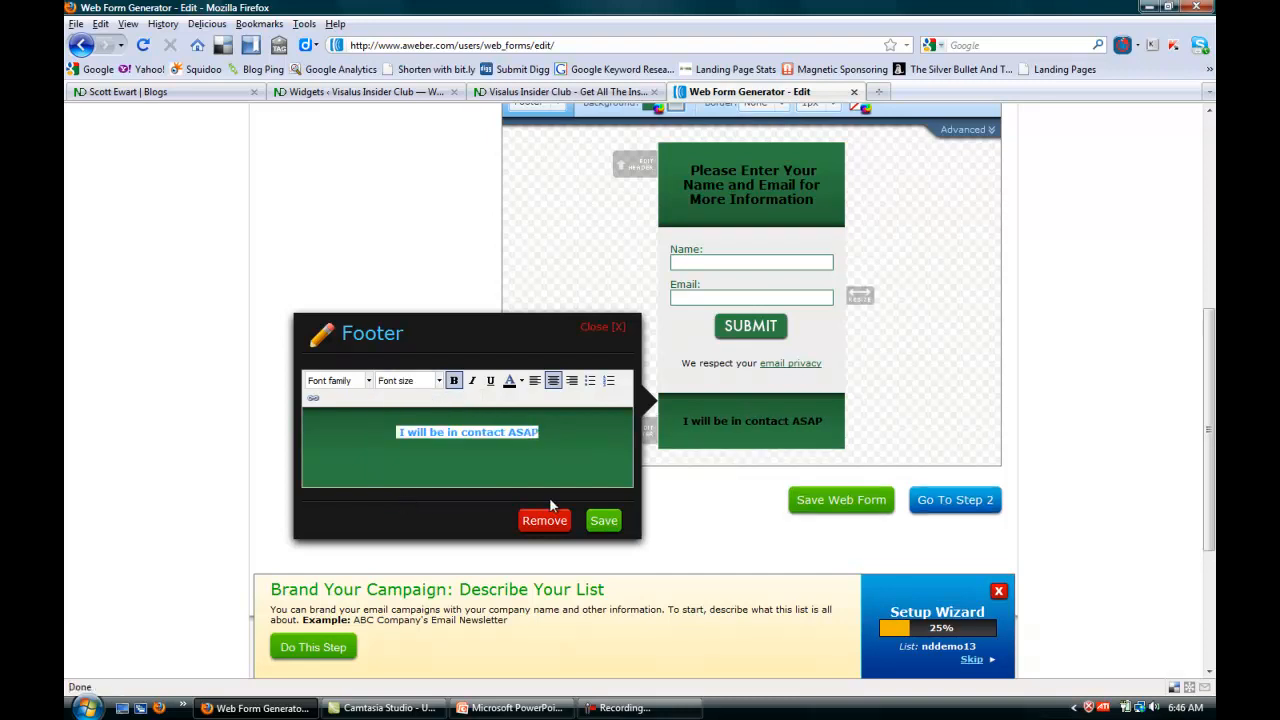
click(605, 521)
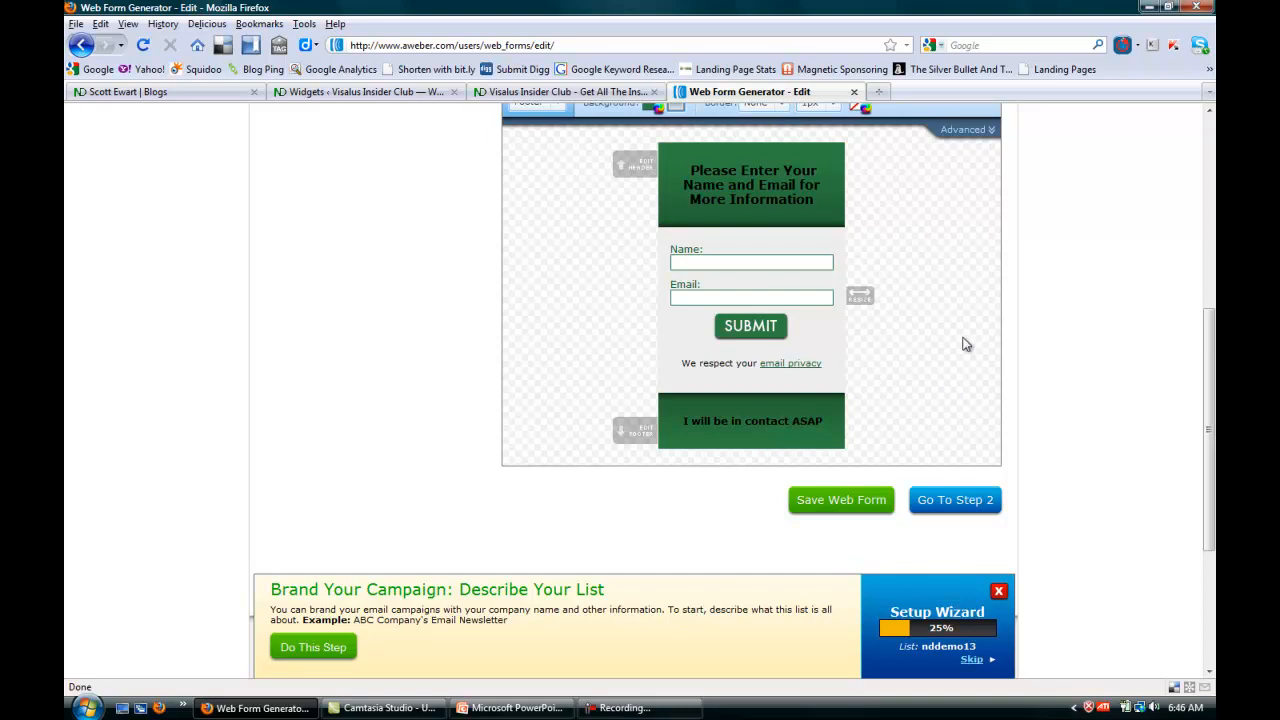
Save the web form's design and proceed to its basic settings.
click(838, 508)
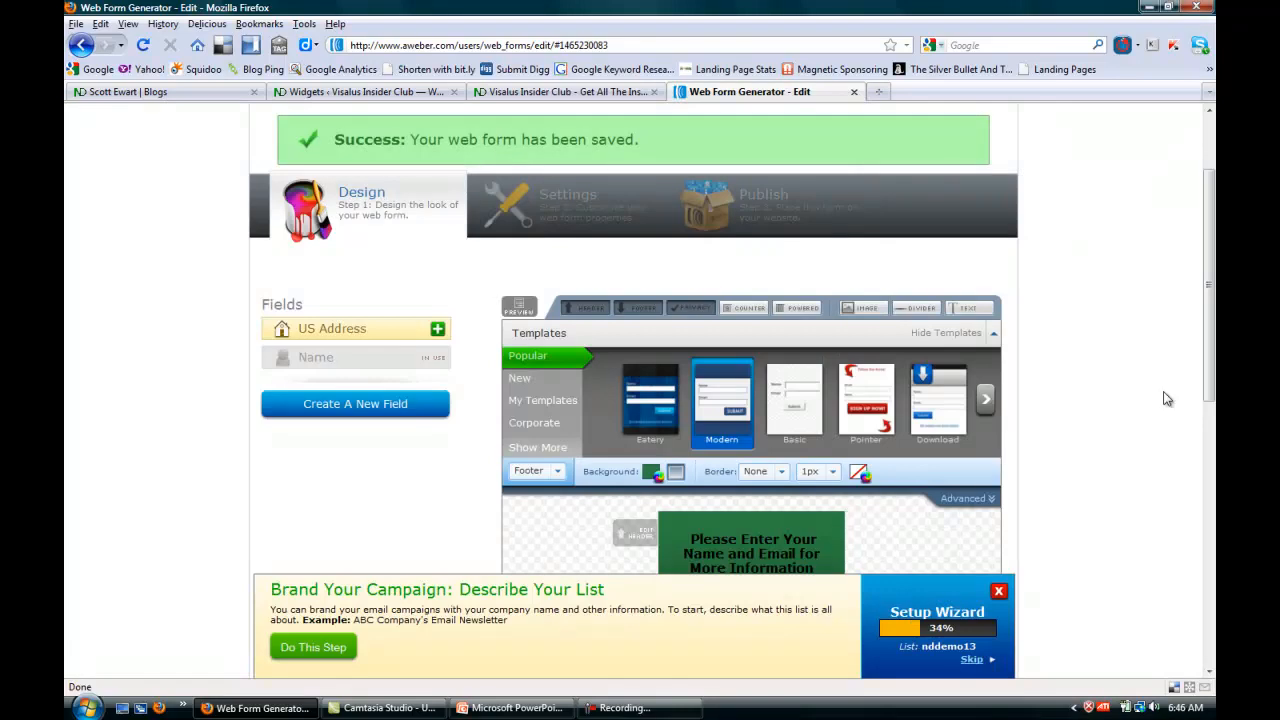
drag(1211, 215, 1210, 444)
click(958, 335)
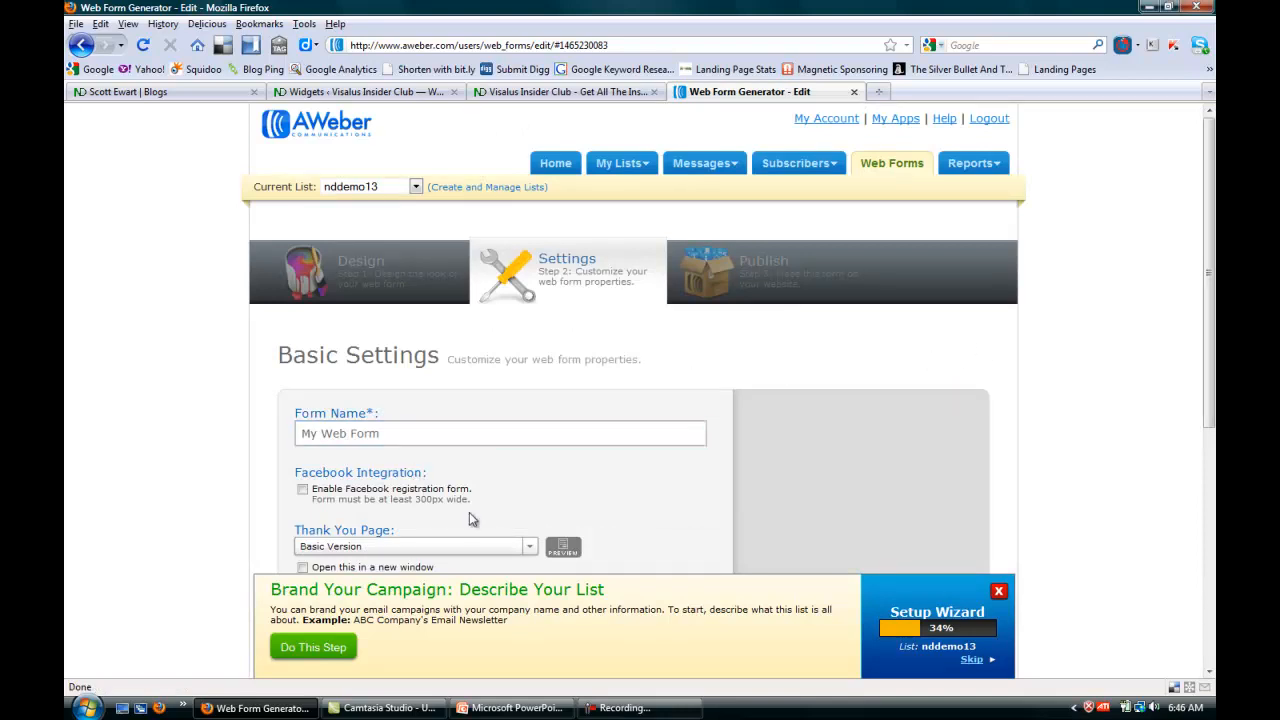
Set the form's thank you page to Stay on Current Page and save the web form.
drag(1212, 264, 1212, 347)
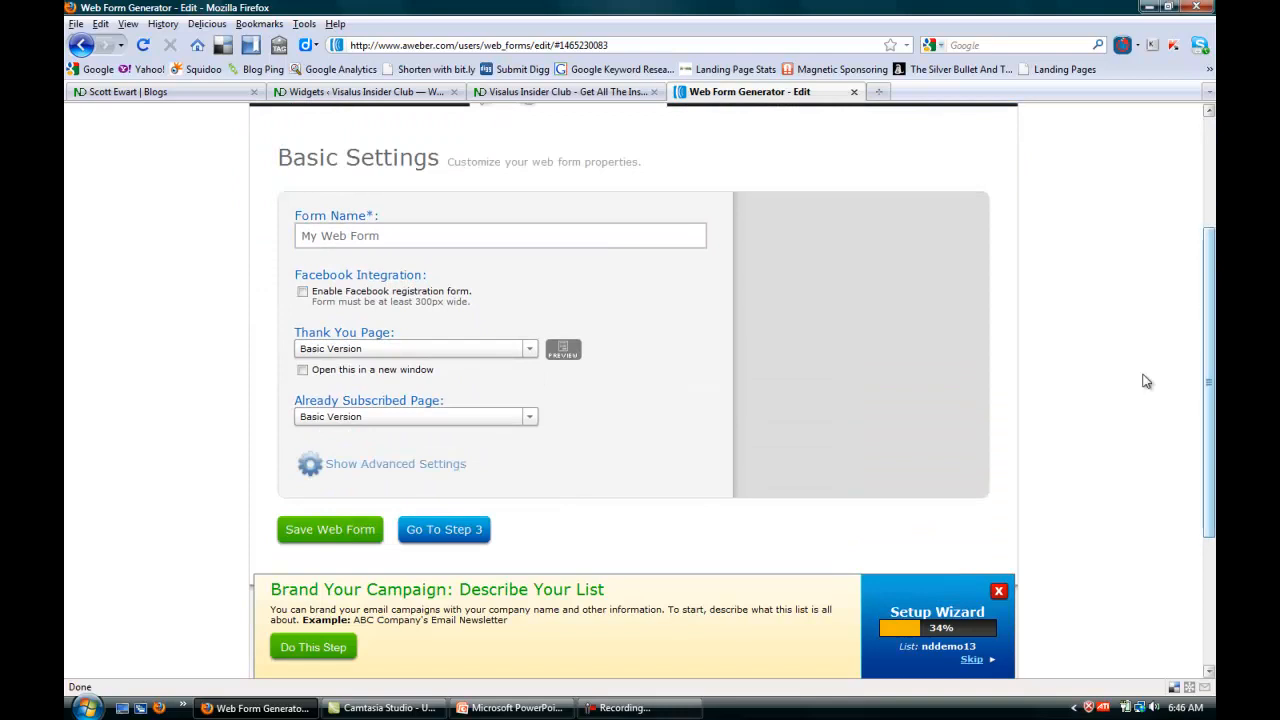
click(531, 357)
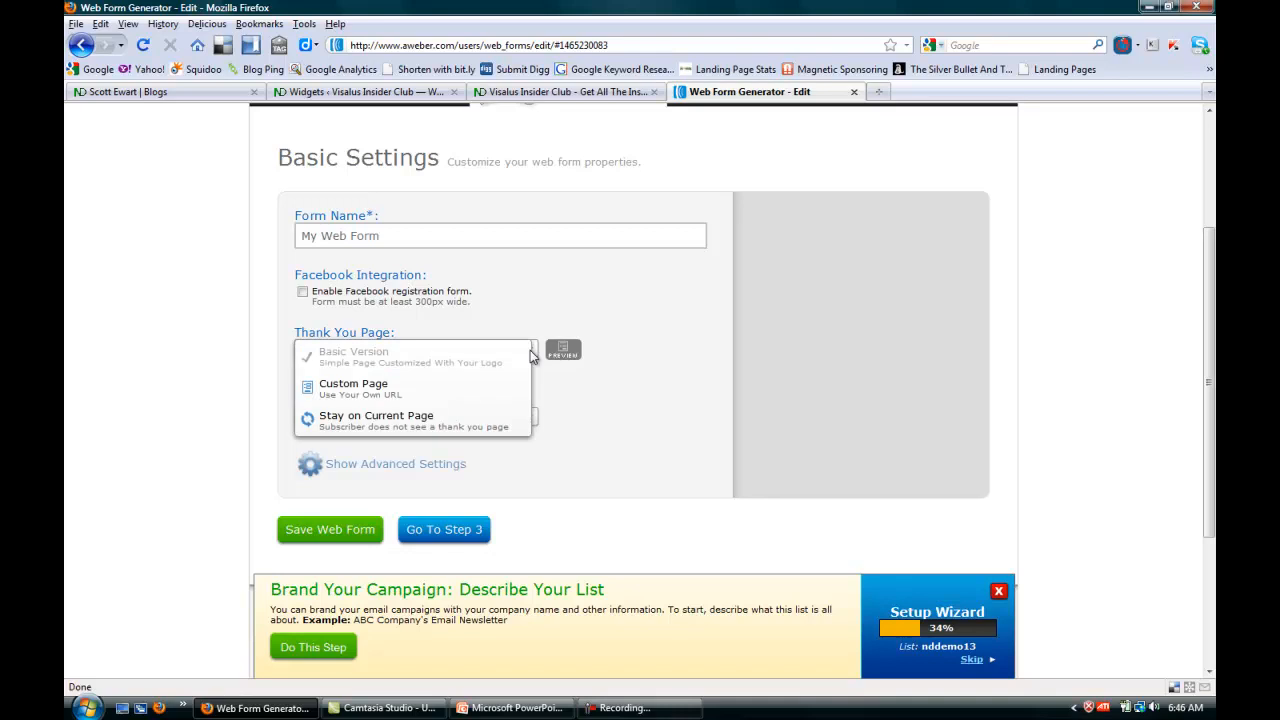
click(388, 422)
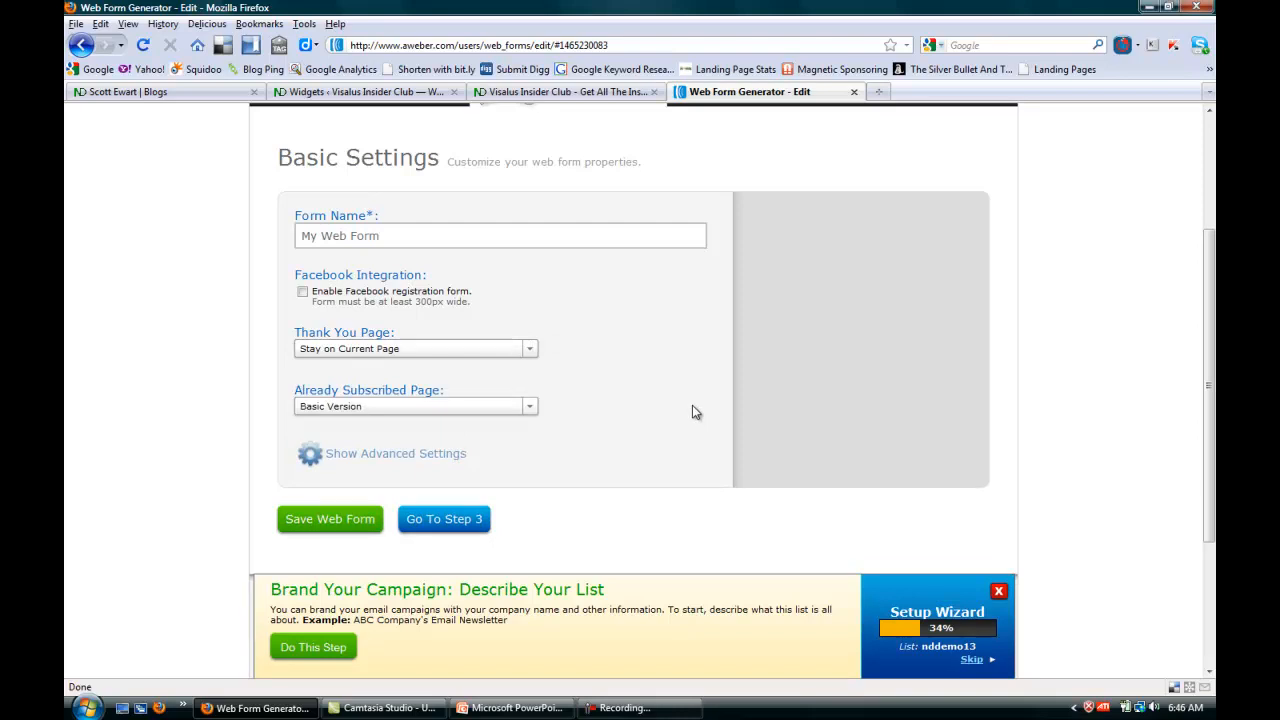
click(347, 520)
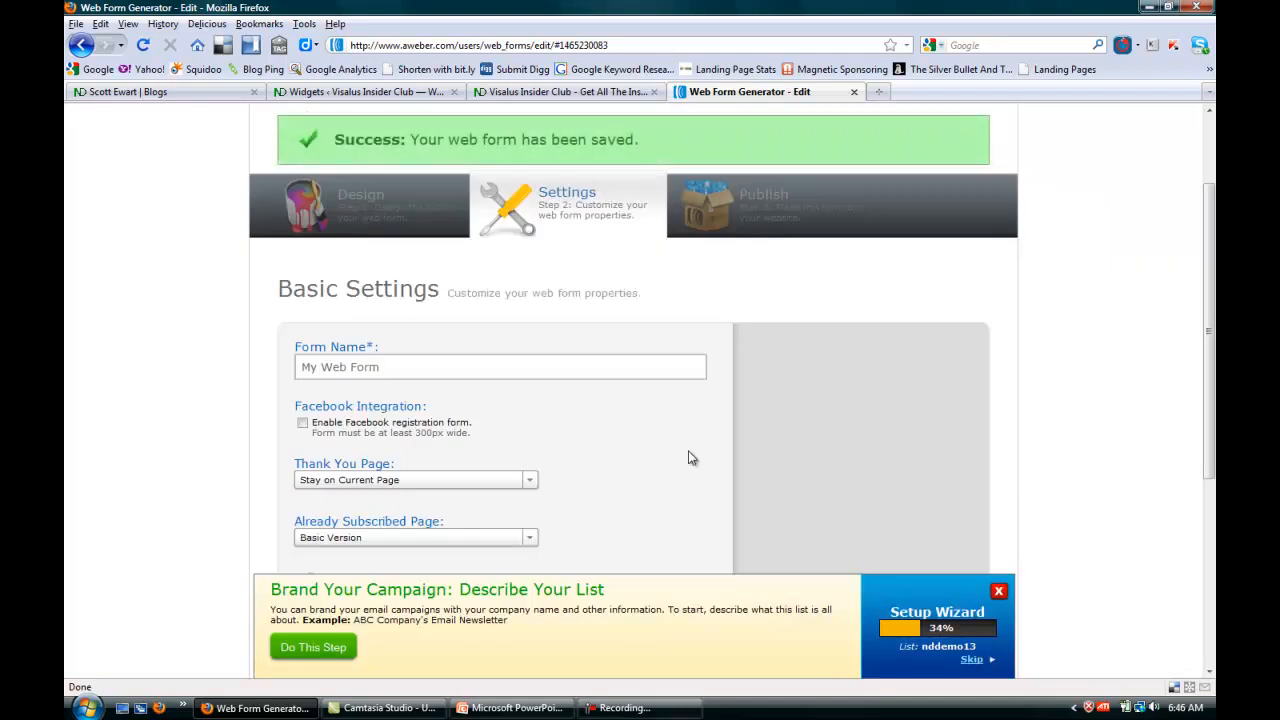
Proceed to publishing, choose to install the form yourself, and select the entire code of its raw HTML version.
scroll(709, 428, down, 3)
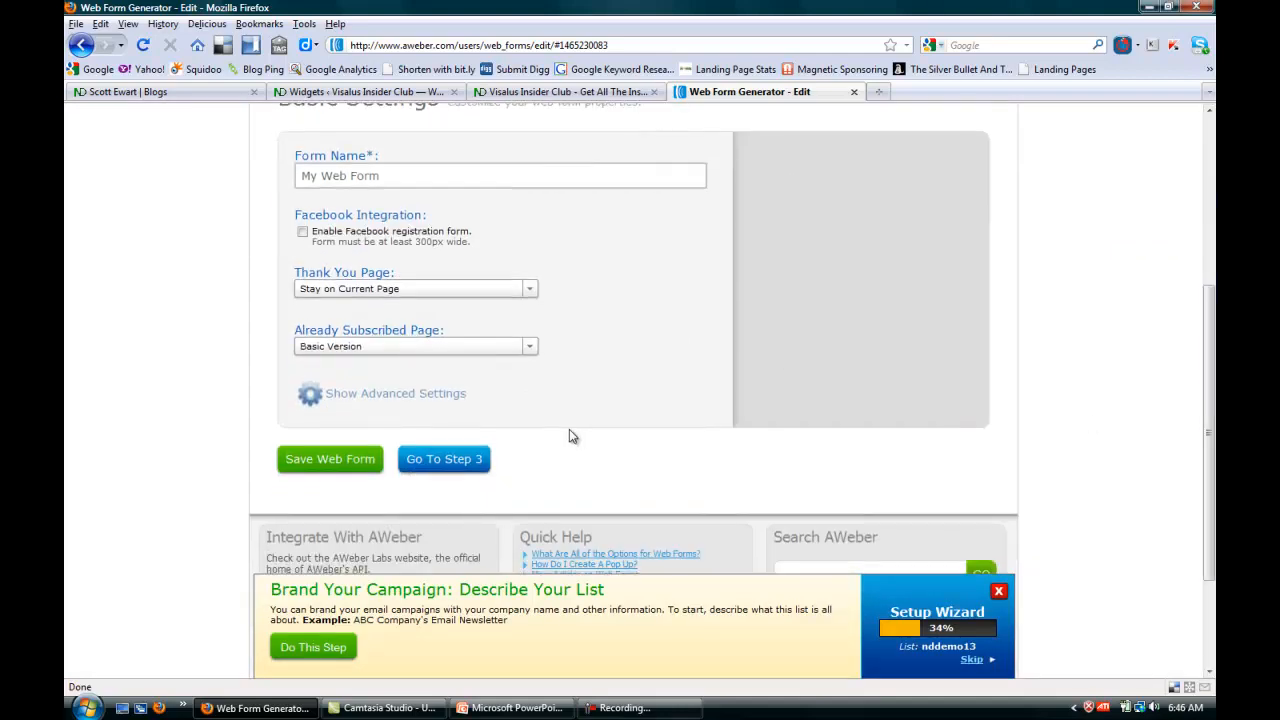
click(444, 459)
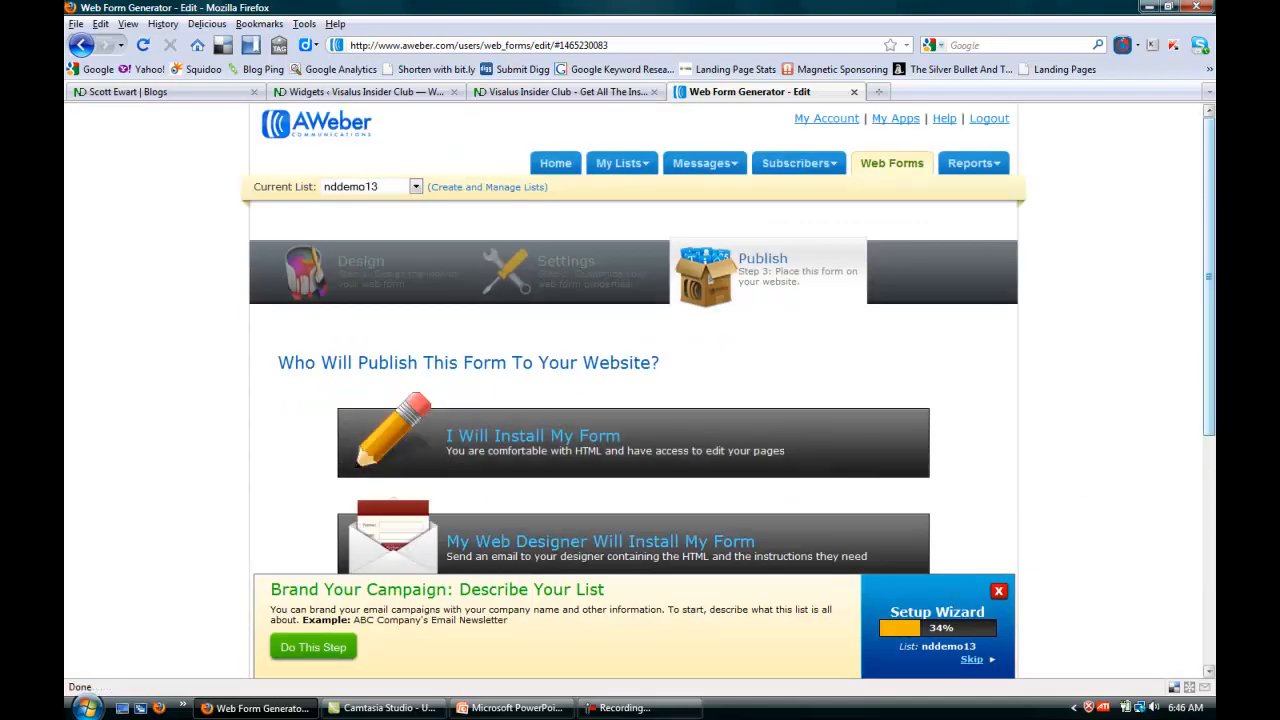
drag(1212, 192, 1214, 322)
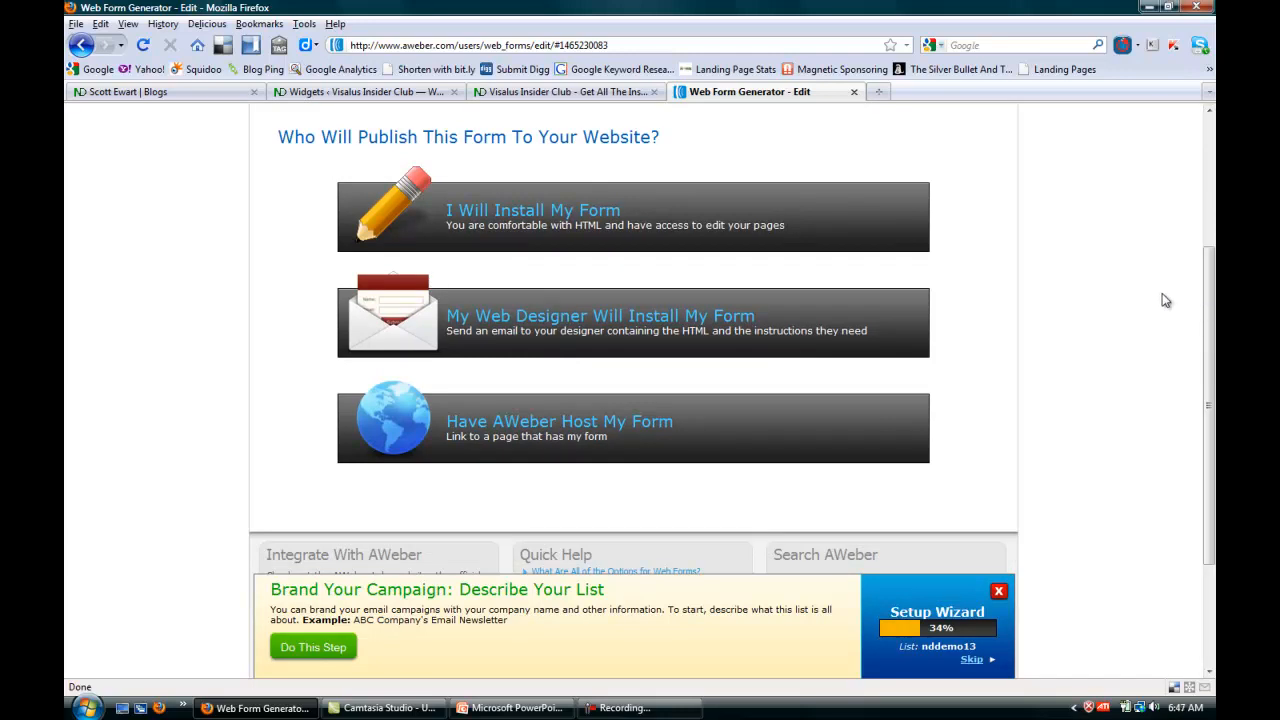
click(513, 215)
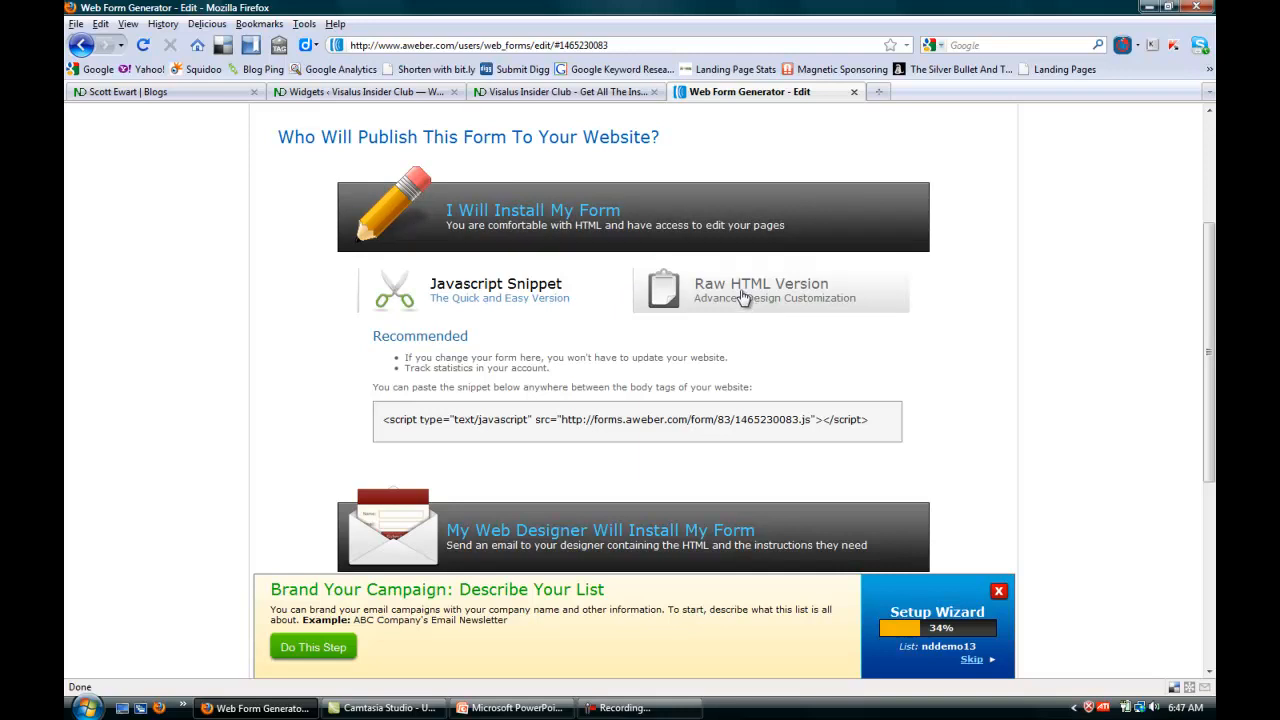
click(781, 305)
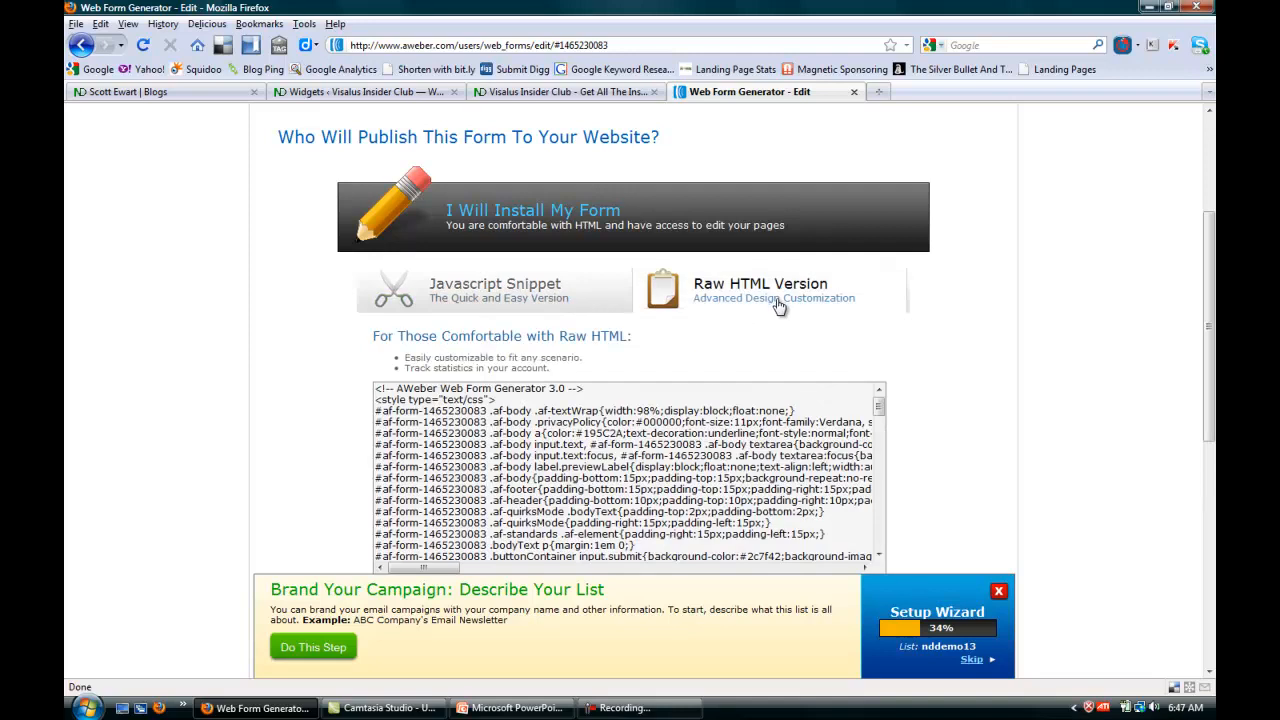
click(399, 391)
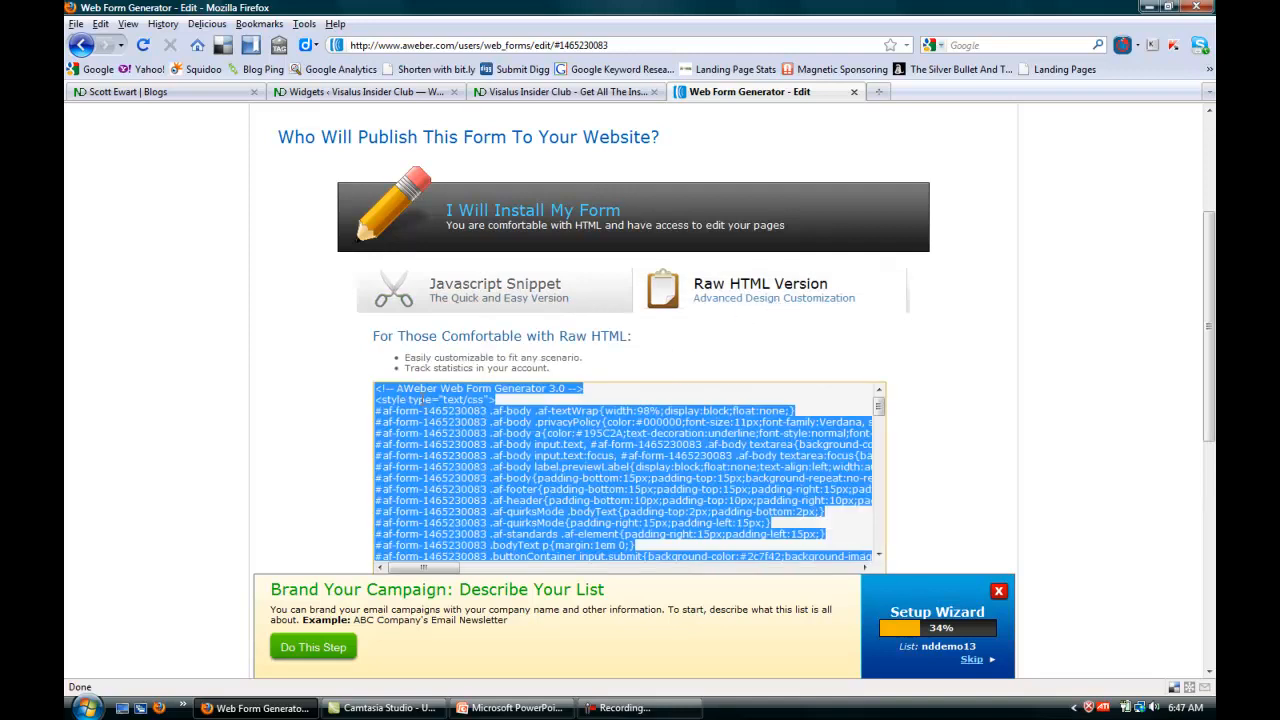